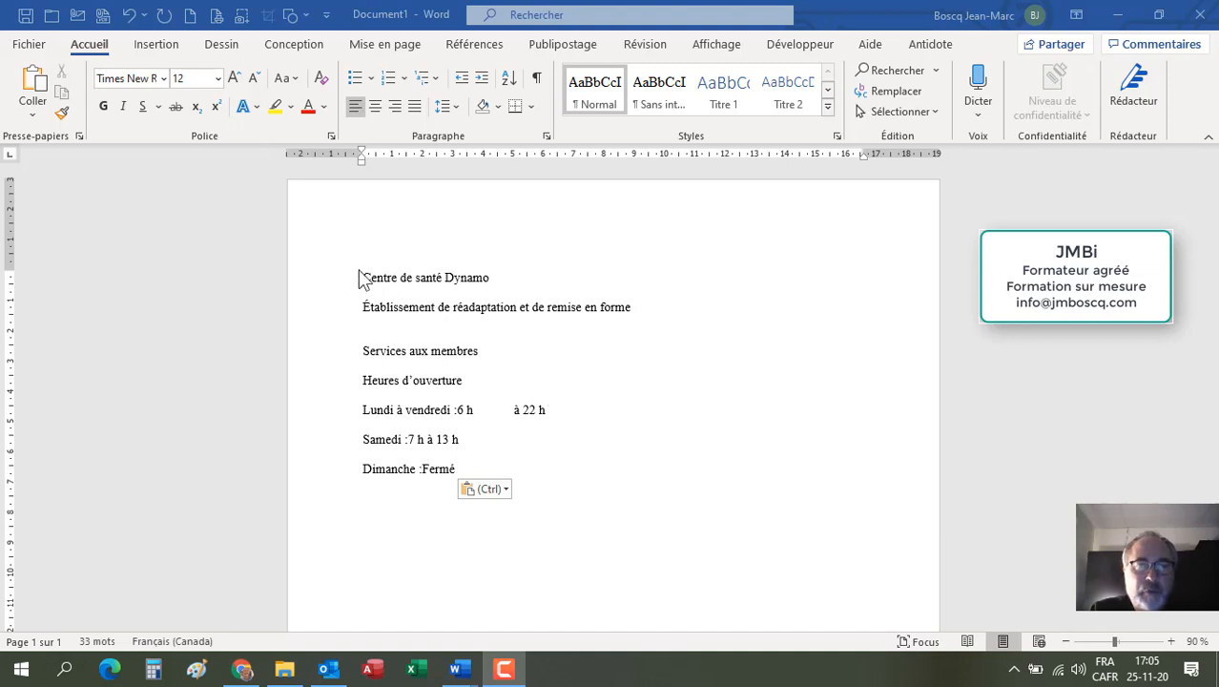
Step: Select all the text from the top of the document and center it
{"action": "key", "text": "ctrl+Home"}
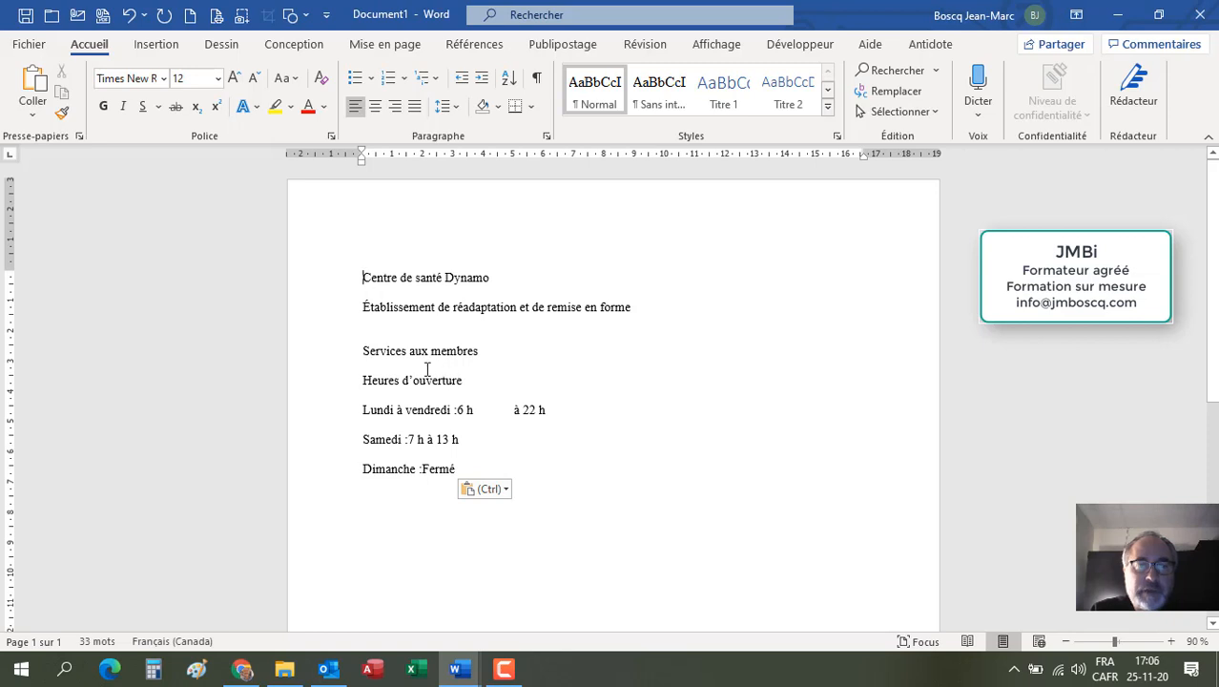
{"action": "key", "text": "shift+Down"}
{"action": "key", "text": "shift+Down"}
{"action": "key", "text": "shift+Down"}
{"action": "key", "text": "shift+Down"}
{"action": "key", "text": "shift+Down"}
{"action": "key", "text": "shift+Down"}
{"action": "key", "text": "shift+Down"}
{"action": "key", "text": "shift+Down"}
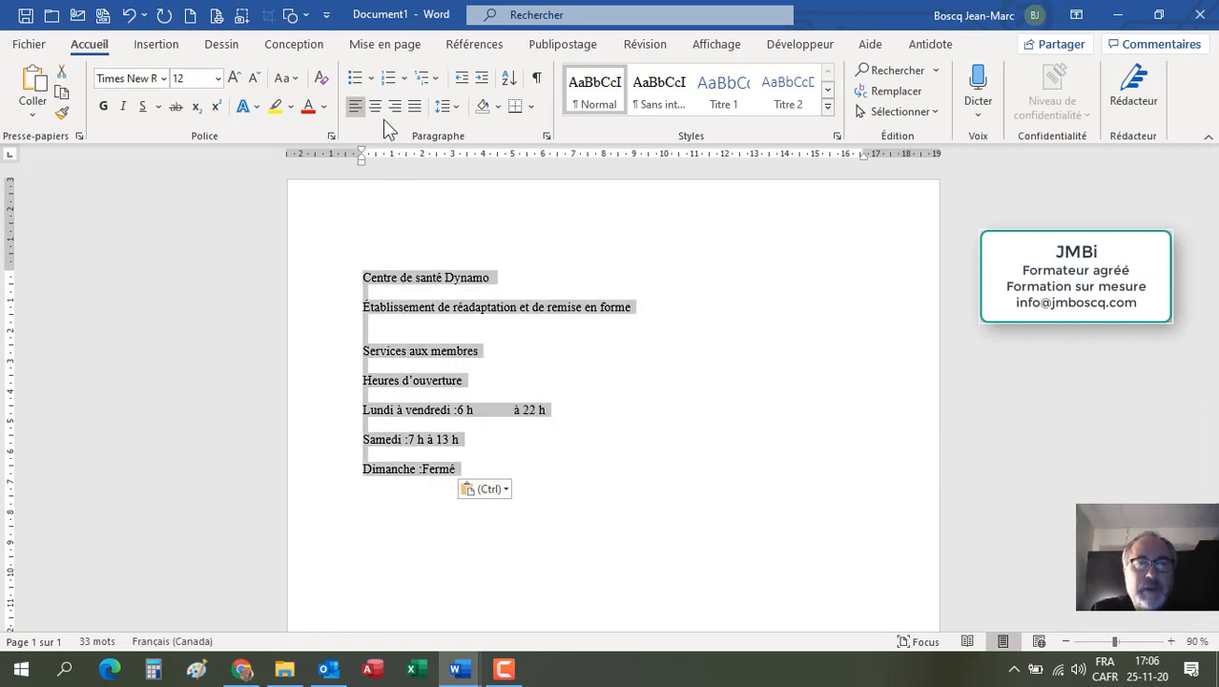
{"action": "left_click", "coordinate": [375, 106]}
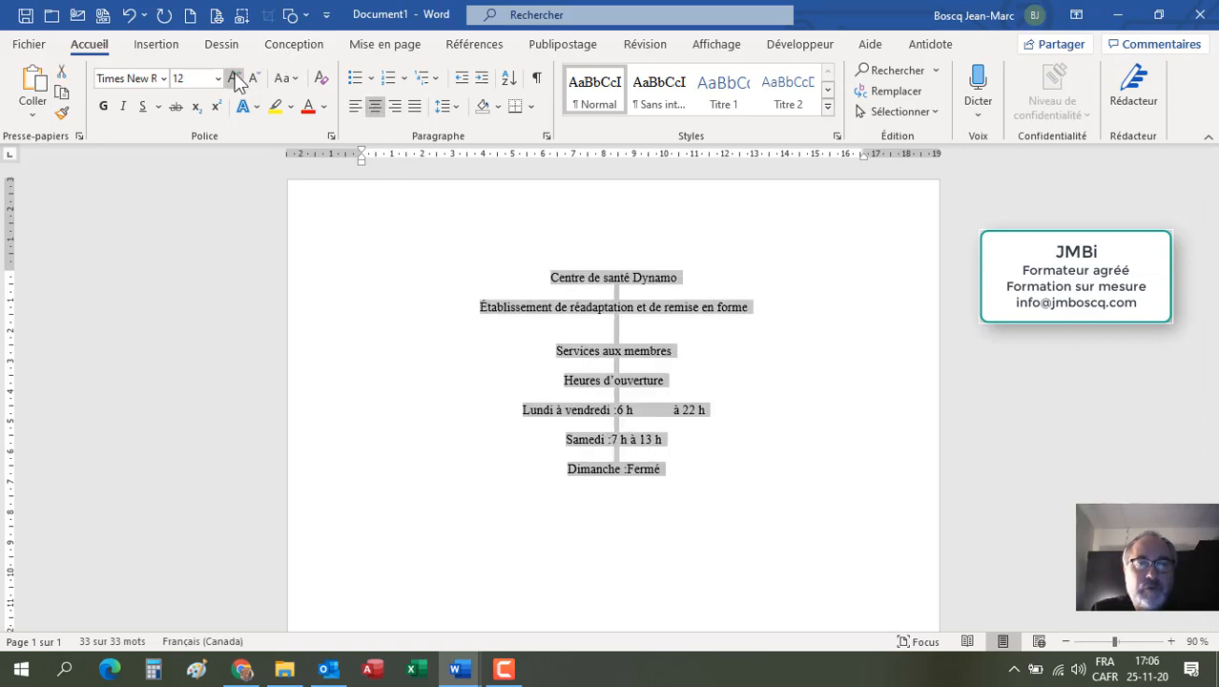
Step: Enlarge the font size of all the selected text step by step up to 36 pt
{"action": "left_click", "coordinate": [235, 78]}
{"action": "left_click", "coordinate": [234, 78]}
{"action": "left_click", "coordinate": [235, 78]}
{"action": "left_click", "coordinate": [235, 78]}
{"action": "left_click", "coordinate": [235, 78]}
{"action": "left_click", "coordinate": [235, 78]}
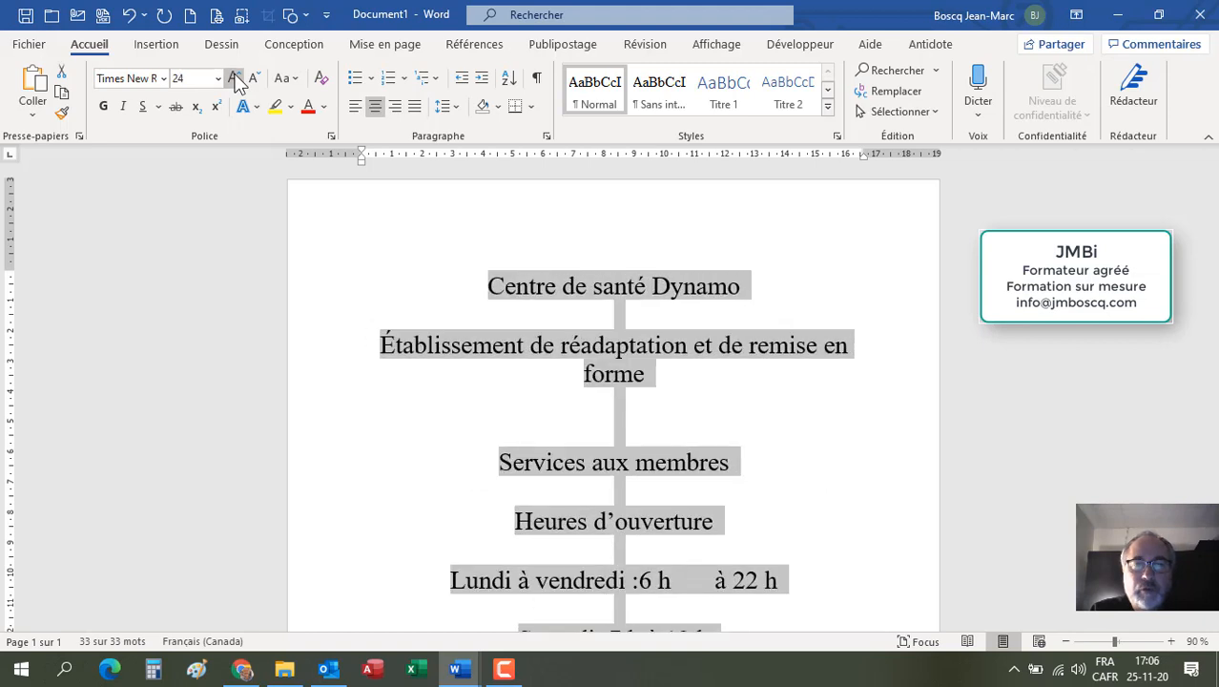
{"action": "left_click", "coordinate": [234, 78]}
{"action": "left_click", "coordinate": [234, 78]}
{"action": "key", "text": "ctrl+shift+greater"}
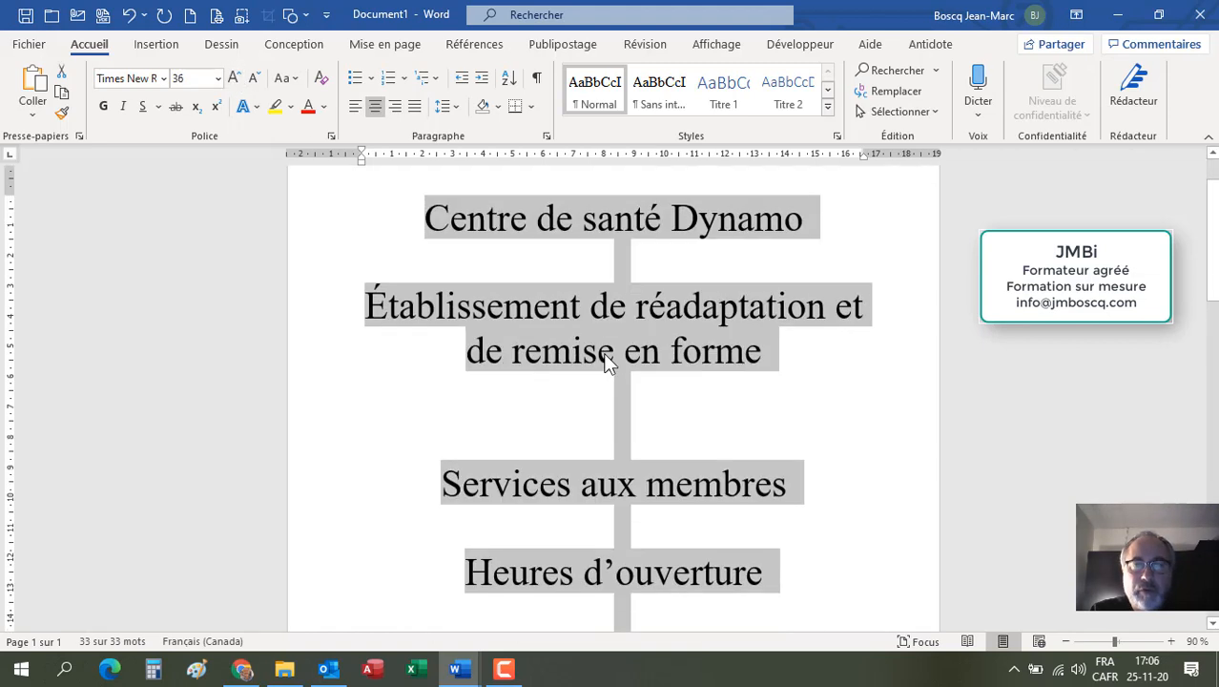
Step: Reduce the font size of all the selected text to 26 pt
{"action": "left_click", "coordinate": [1067, 642]}
{"action": "left_click", "coordinate": [1067, 642]}
{"action": "left_click", "coordinate": [1067, 642]}
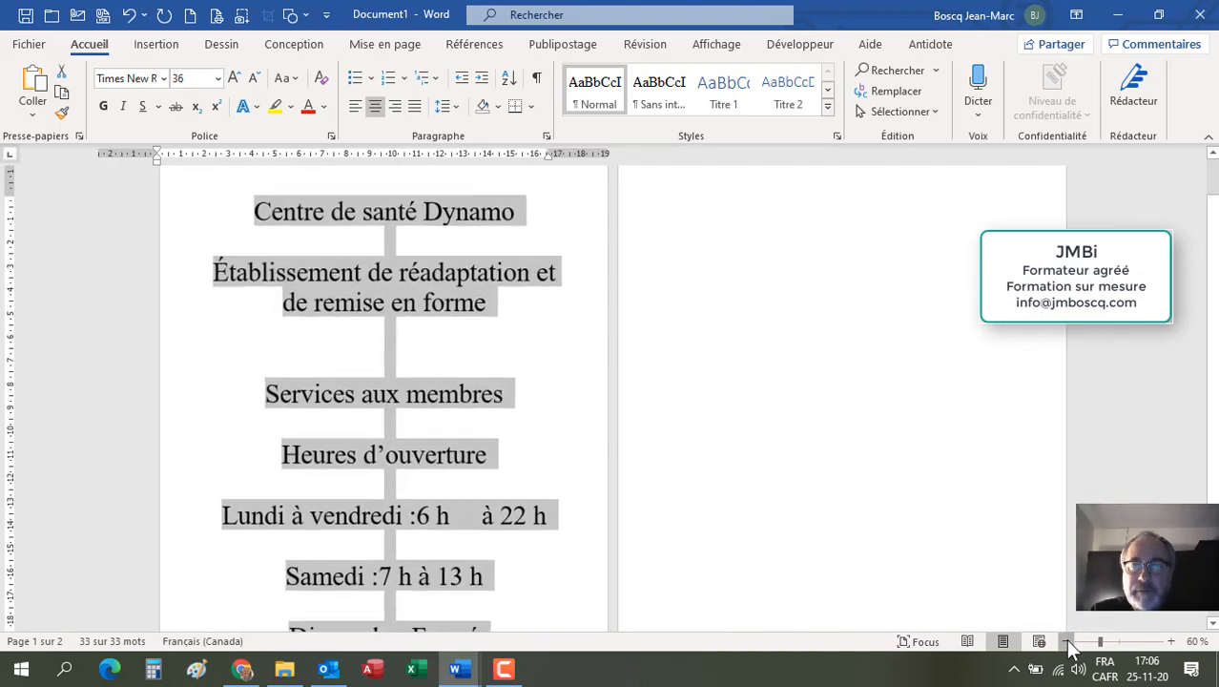
{"action": "left_click", "coordinate": [1067, 641]}
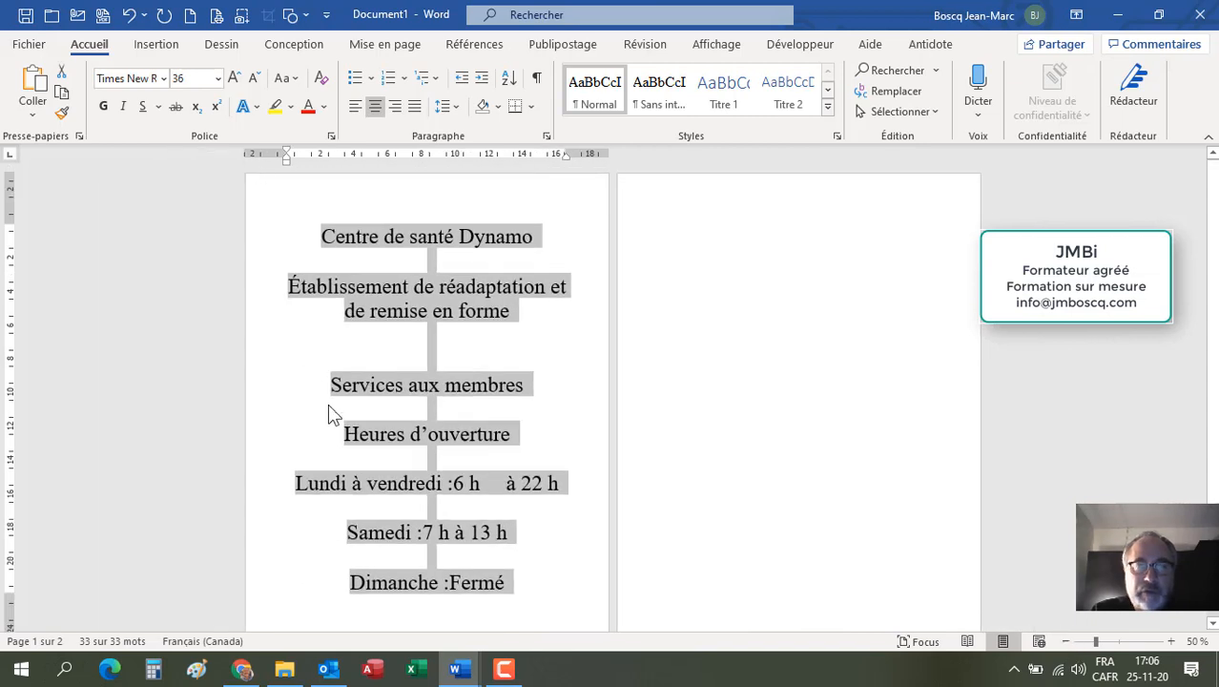
{"action": "left_click", "coordinate": [253, 79]}
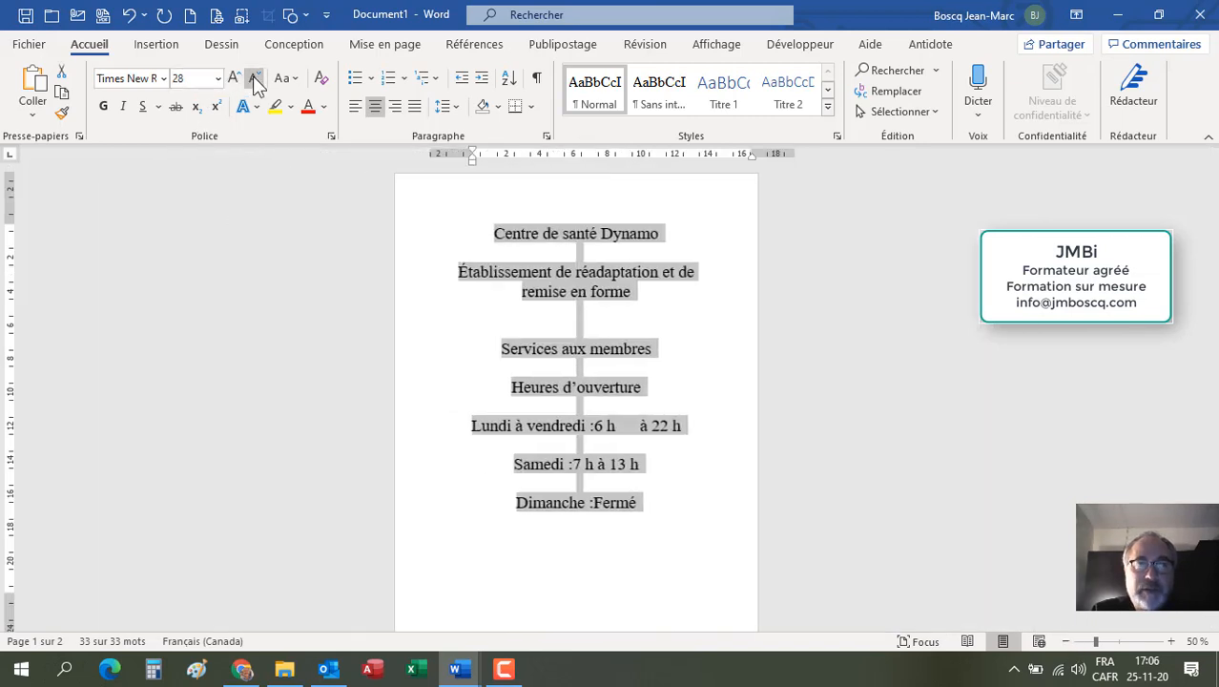
{"action": "left_click", "coordinate": [253, 77]}
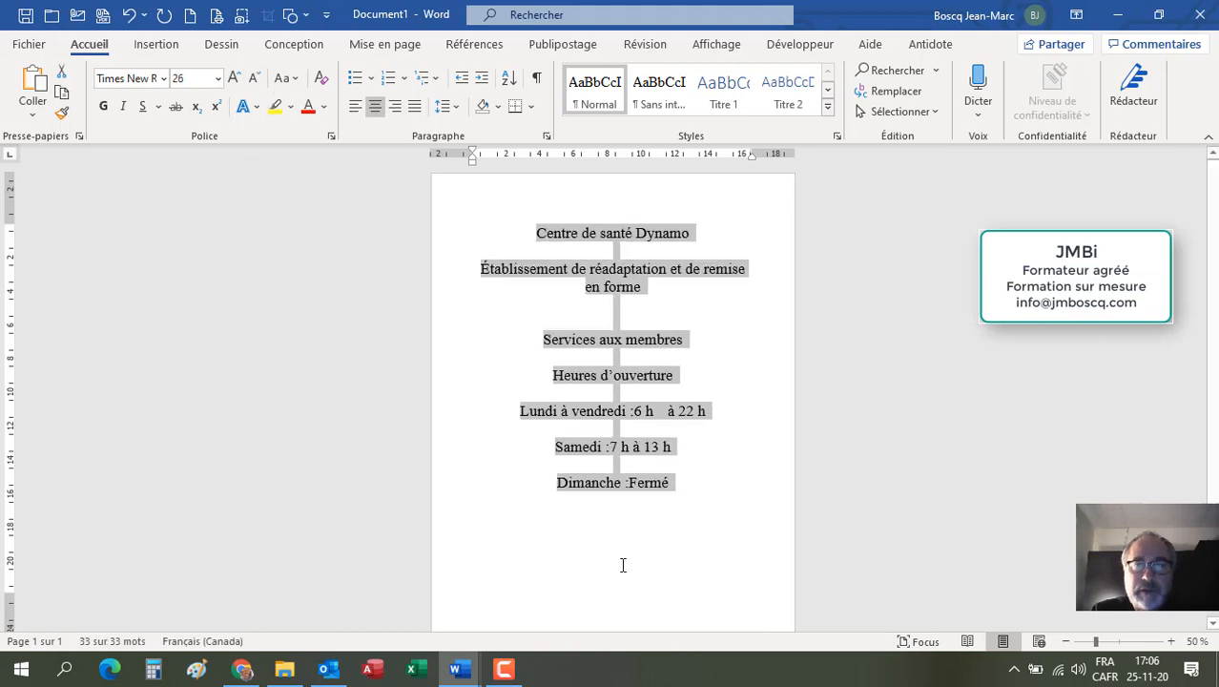
Step: Convert the title "Centre de santé Dynamo" into WordArt with the white fill, blue outline and blue glow style
{"action": "left_click", "coordinate": [620, 306]}
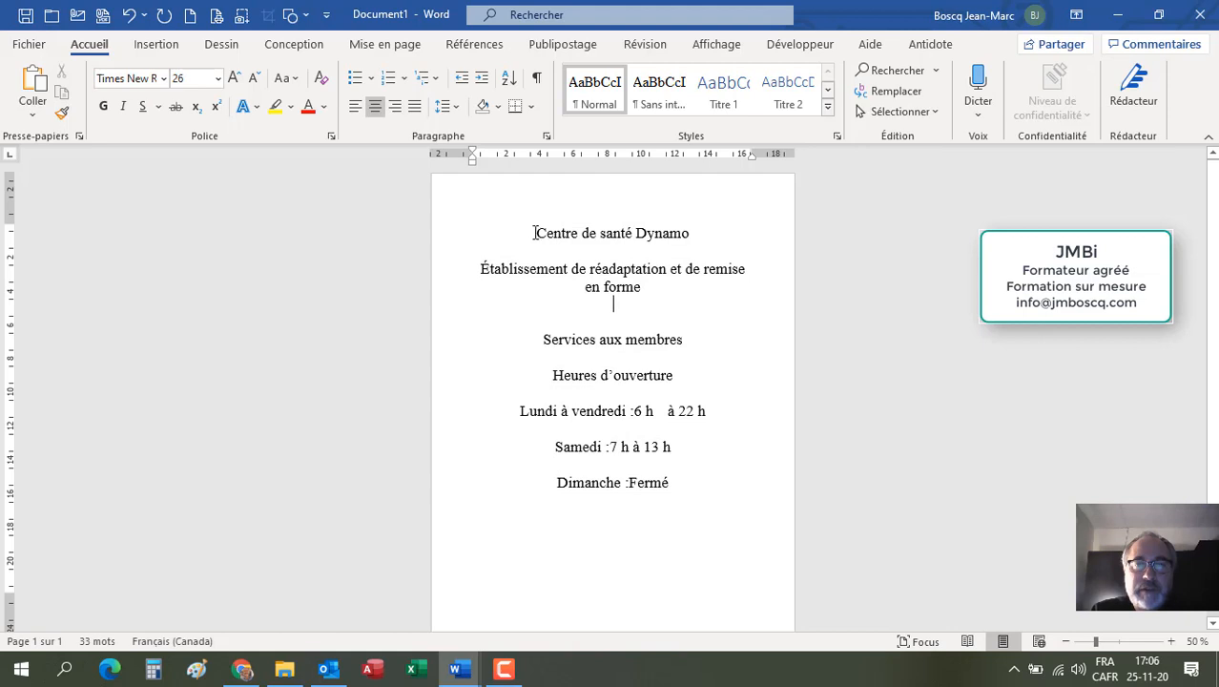
{"action": "left_click_drag", "start_coordinate": [535, 232], "coordinate": [680, 244]}
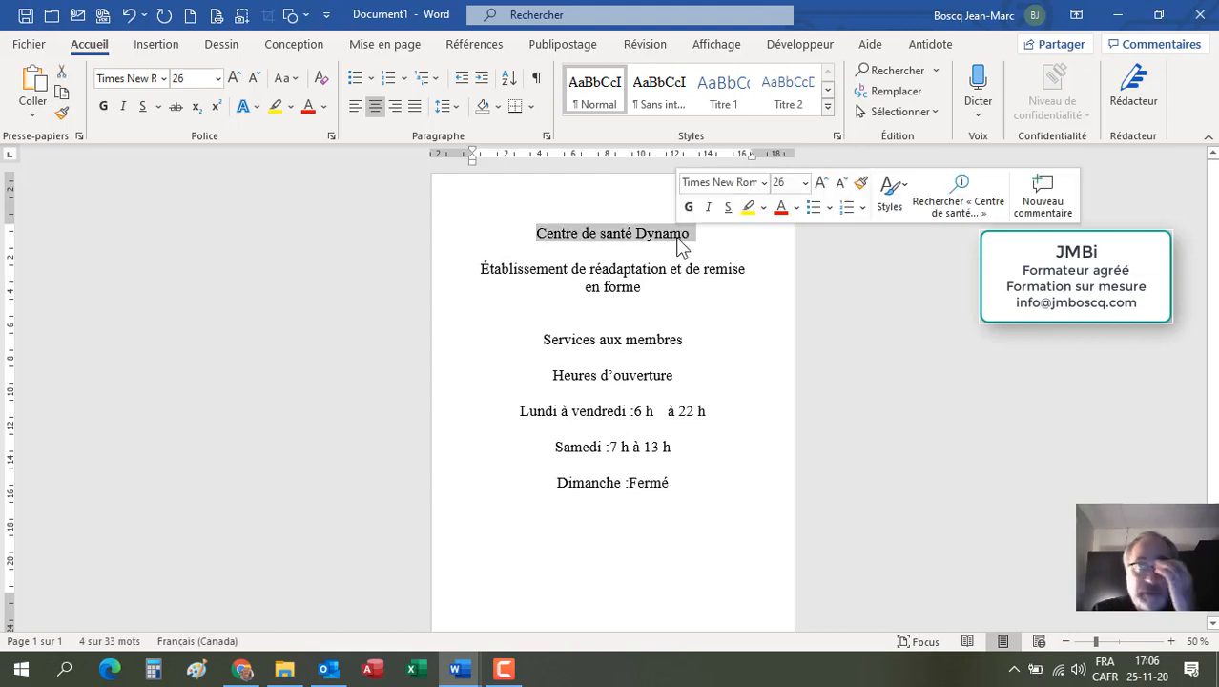
{"action": "left_click", "coordinate": [150, 52]}
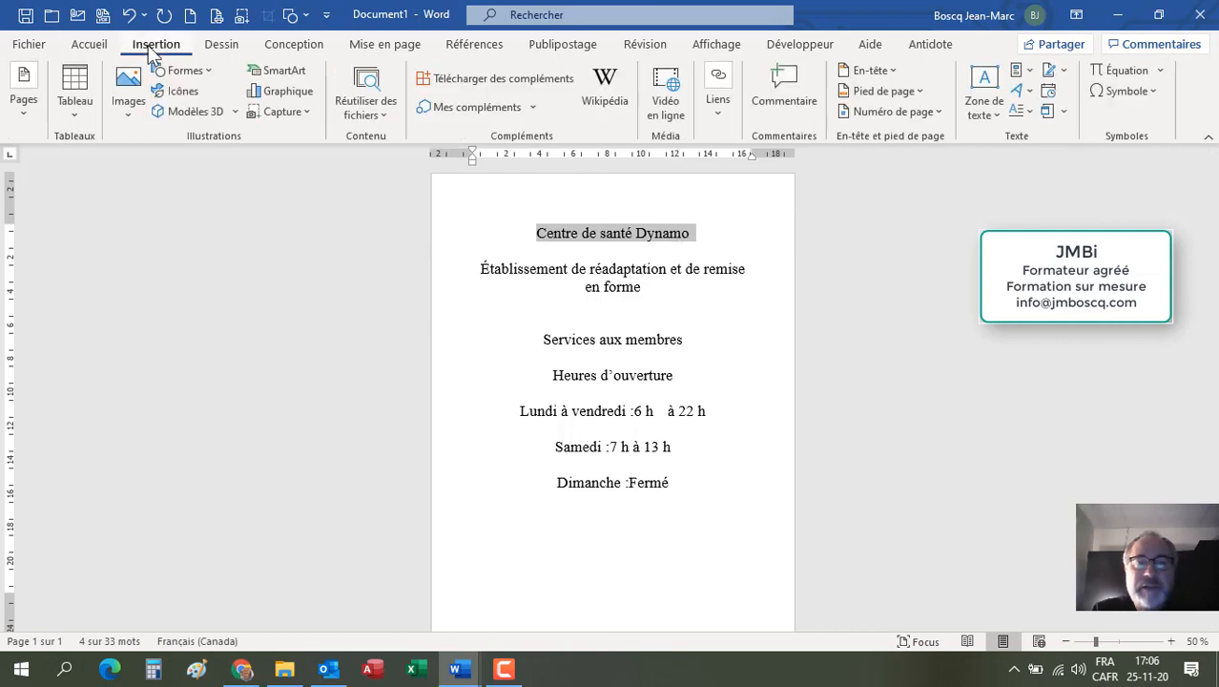
{"action": "left_click", "coordinate": [1024, 87]}
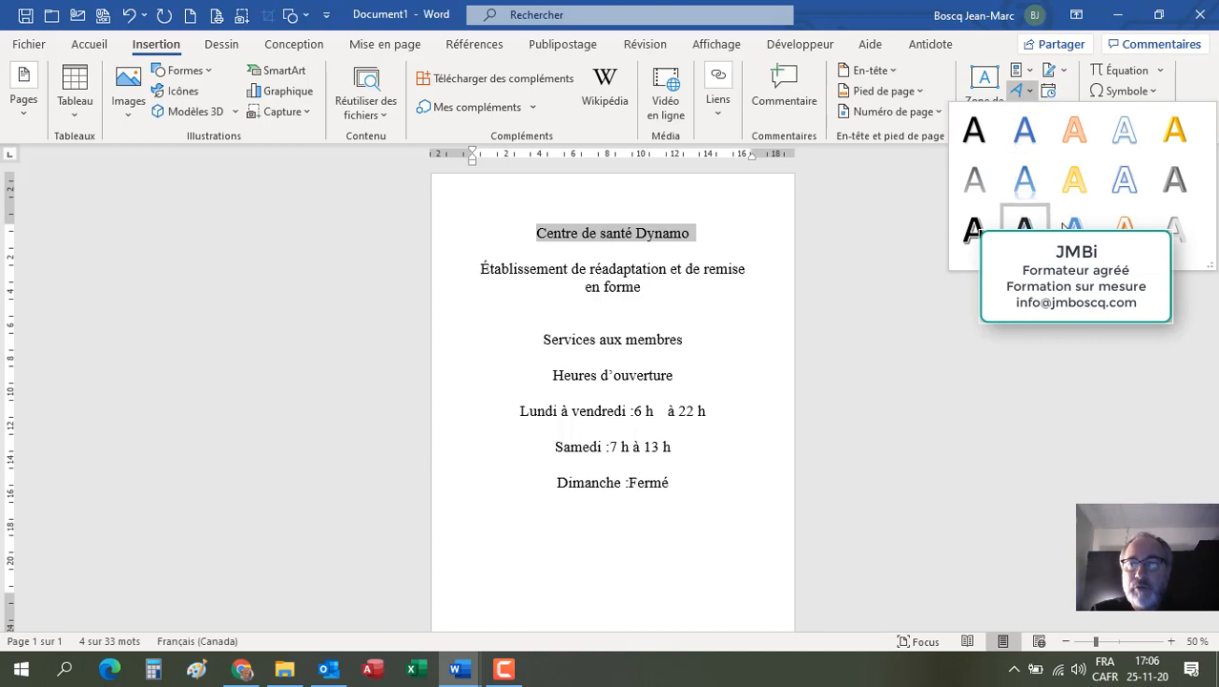
{"action": "left_click", "coordinate": [1128, 188]}
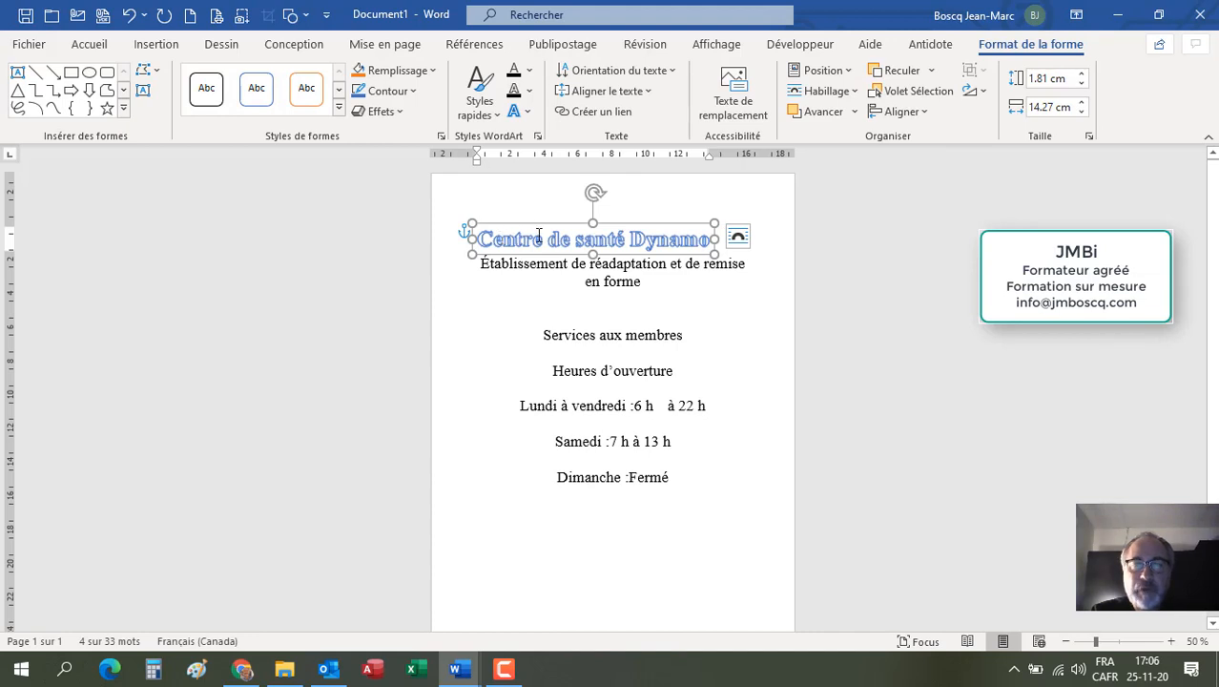
Step: Shift the WordArt title slightly and insert two empty lines before the subtitle
{"action": "left_click_drag", "start_coordinate": [626, 226], "coordinate": [647, 214]}
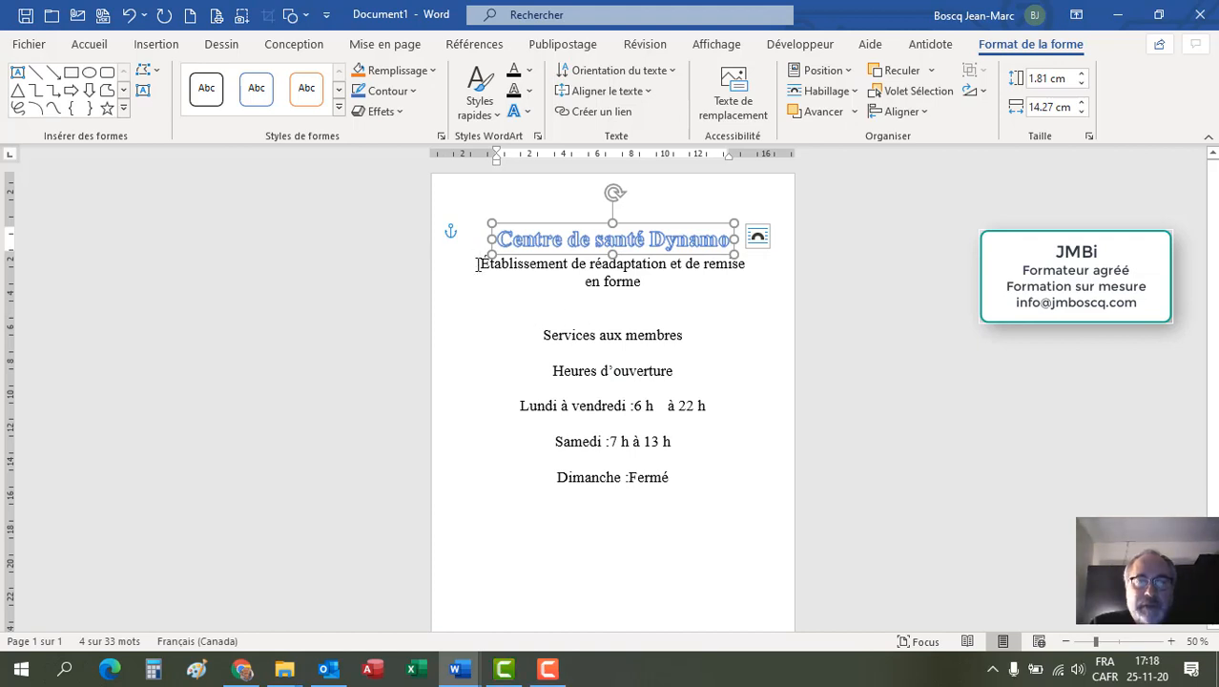
{"action": "left_click", "coordinate": [478, 264]}
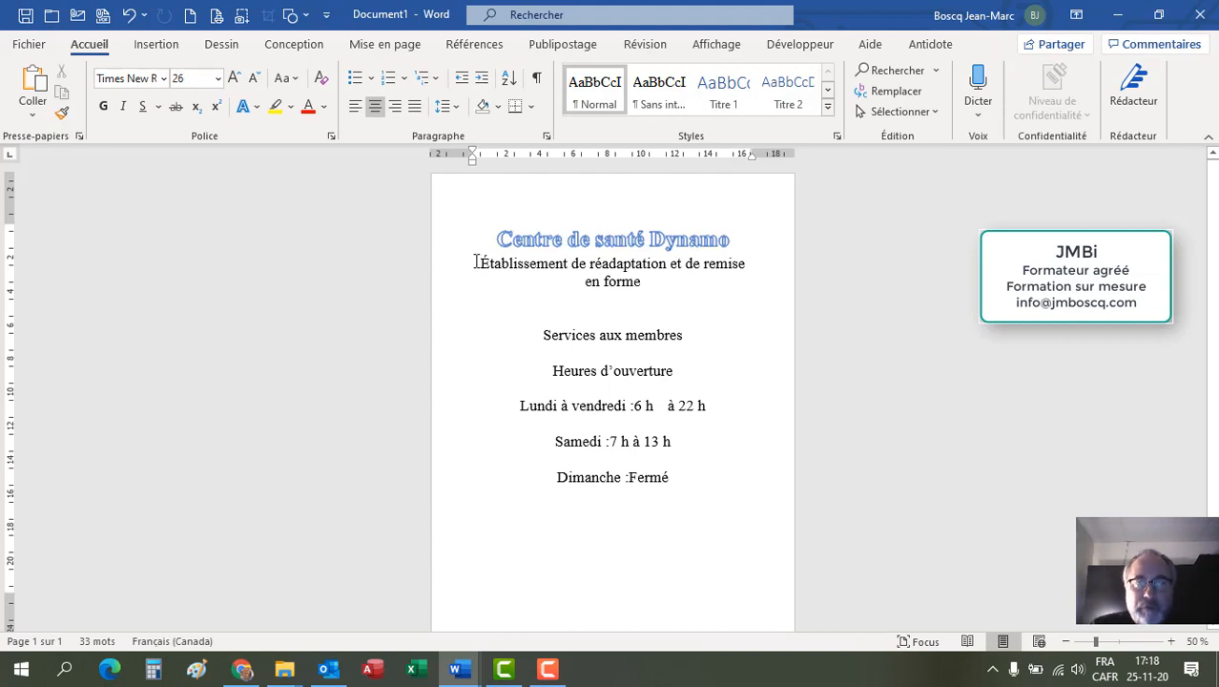
{"action": "key", "text": "Return"}
{"action": "key", "text": "Return"}
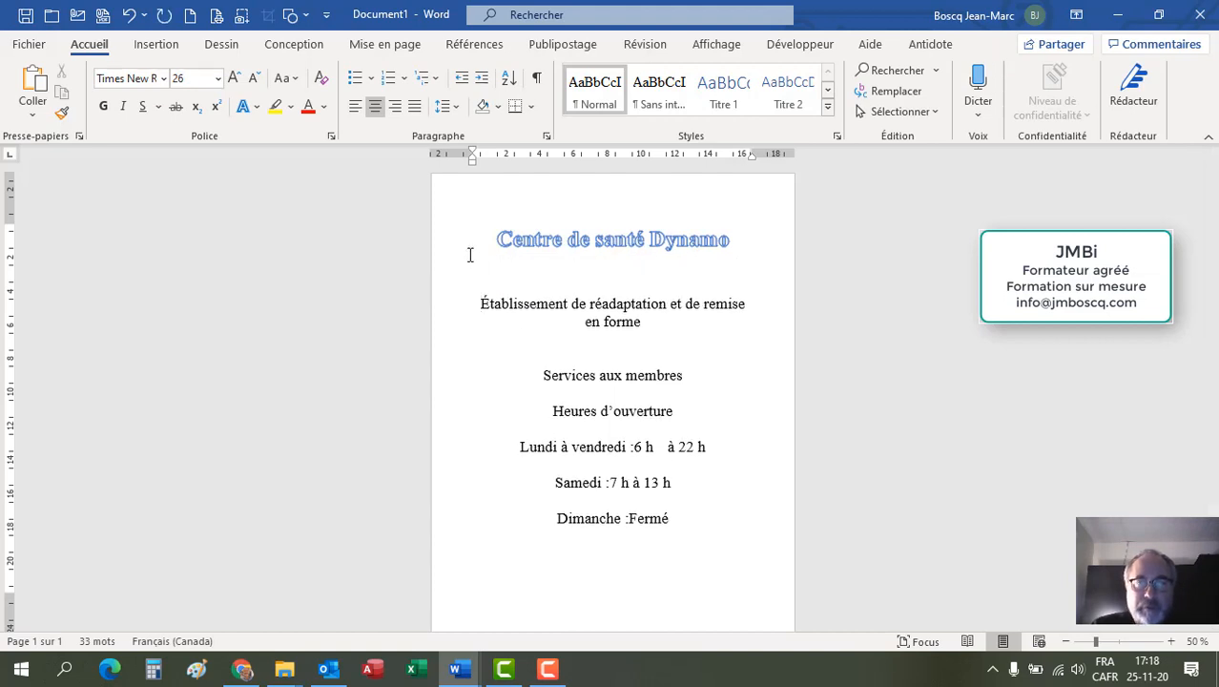
Step: Apply the blue text effect style to the subtitle "Établissement de réadaptation et de remise en forme"
{"action": "left_click_drag", "start_coordinate": [483, 303], "coordinate": [646, 322]}
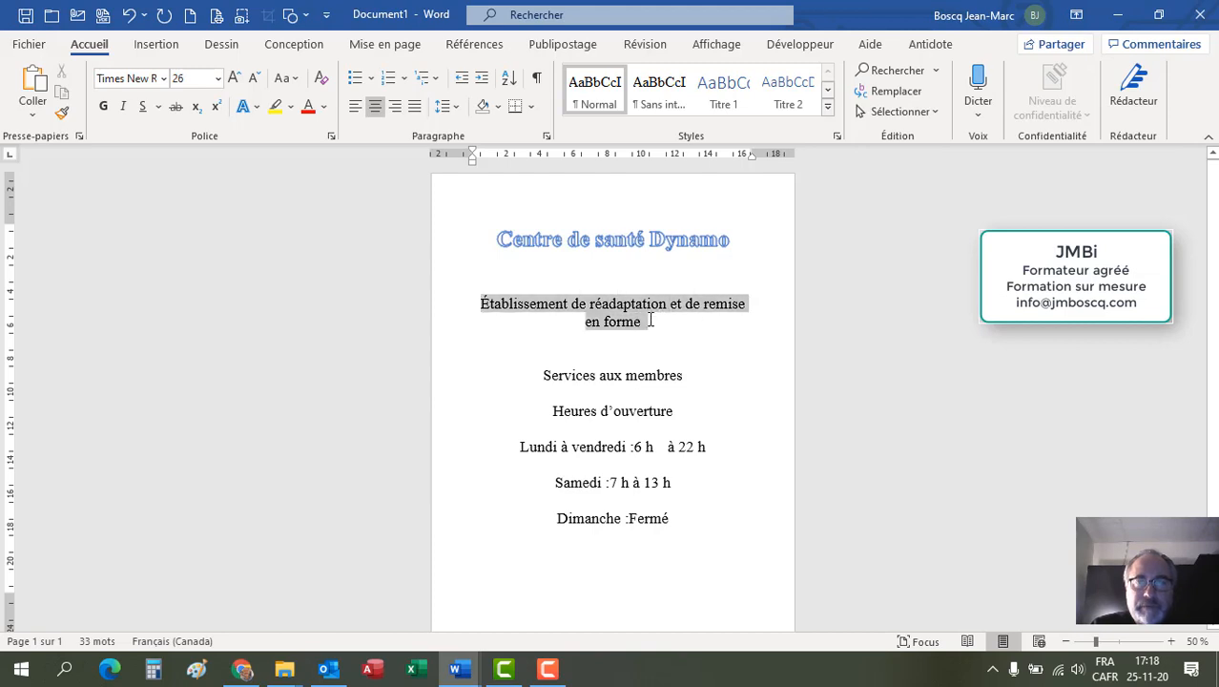
{"action": "left_click", "coordinate": [247, 111]}
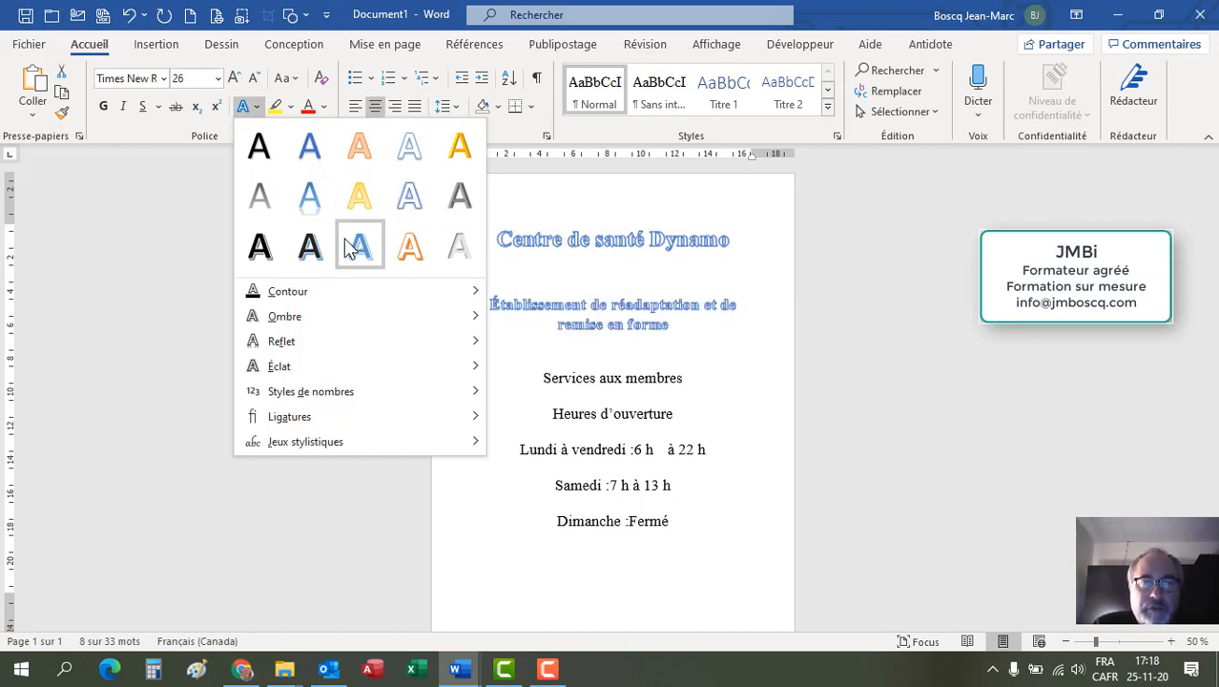
{"action": "left_click", "coordinate": [308, 156]}
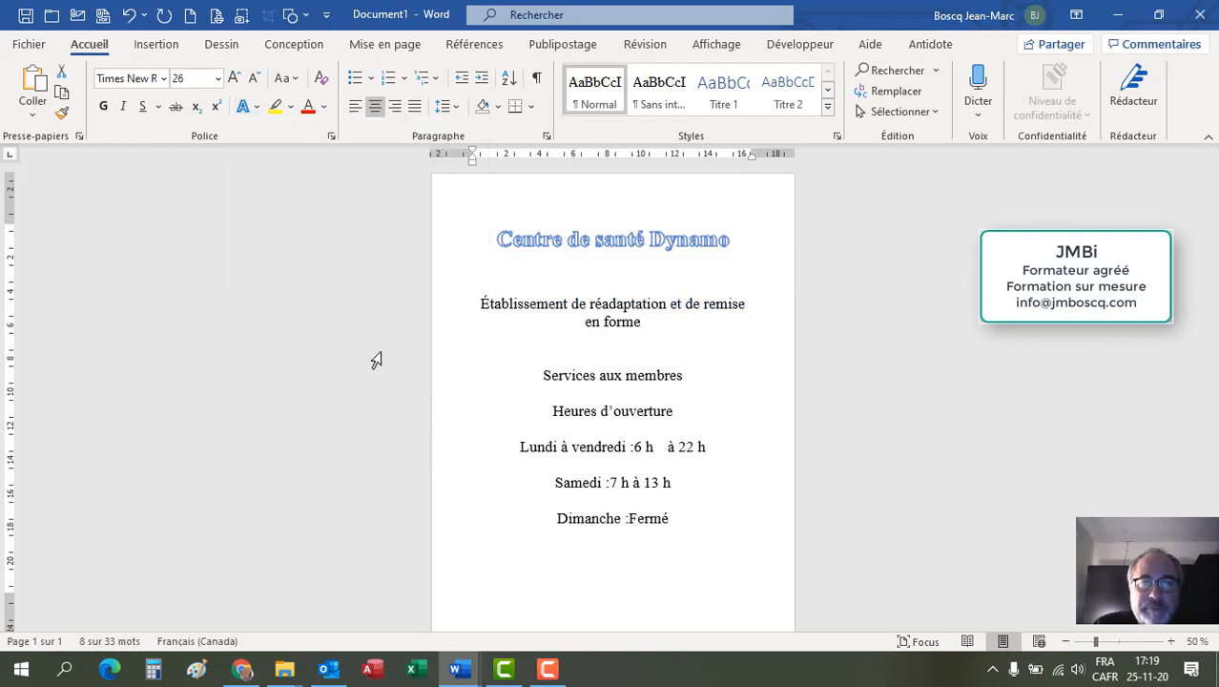
Step: Select the WordArt title and change it to the plain black WordArt quick style
{"action": "left_click", "coordinate": [553, 244]}
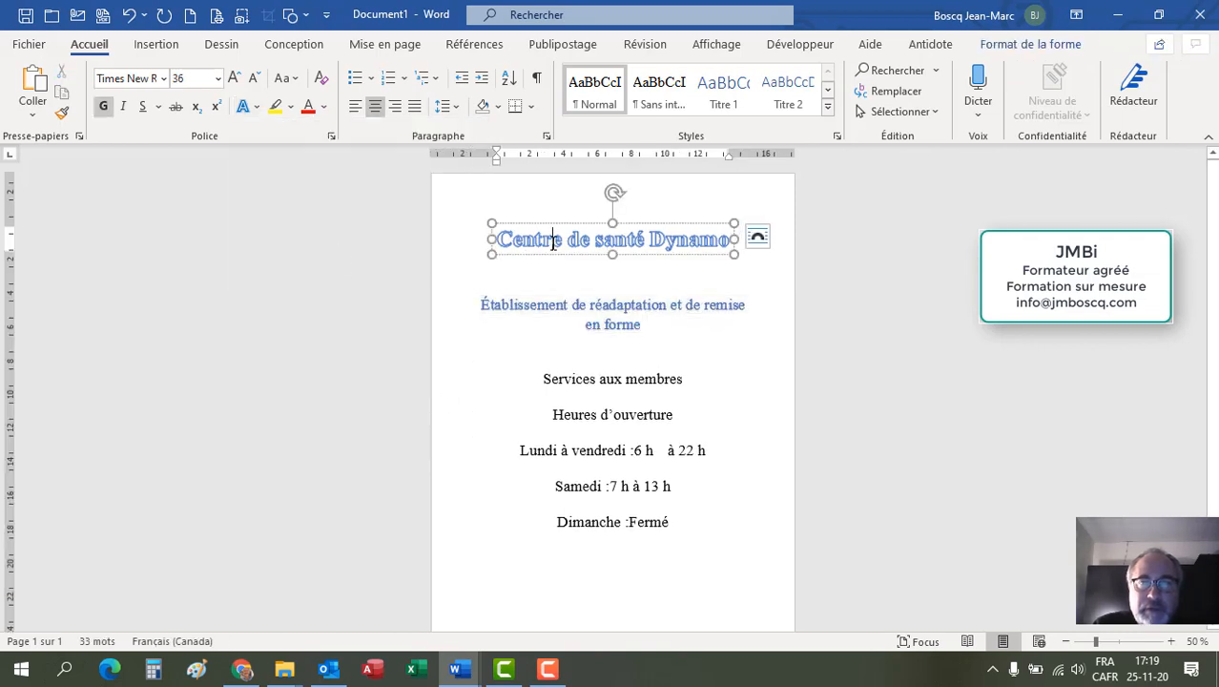
{"action": "left_click", "coordinate": [1022, 45]}
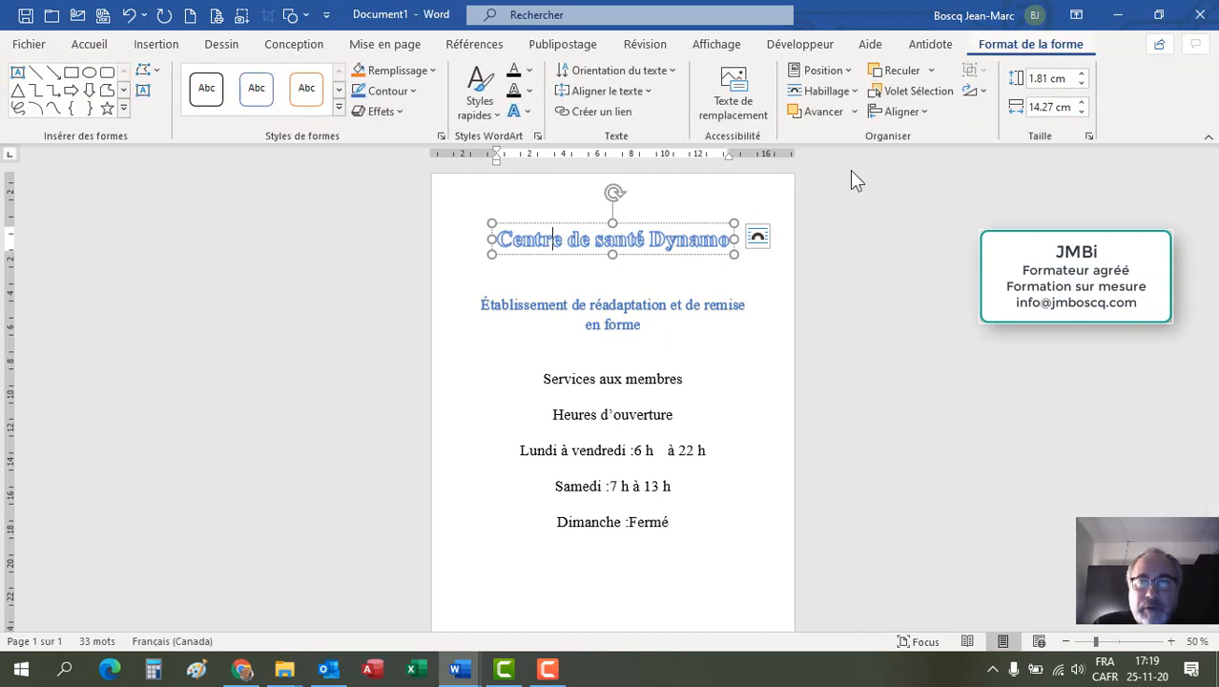
{"action": "left_click", "coordinate": [684, 224]}
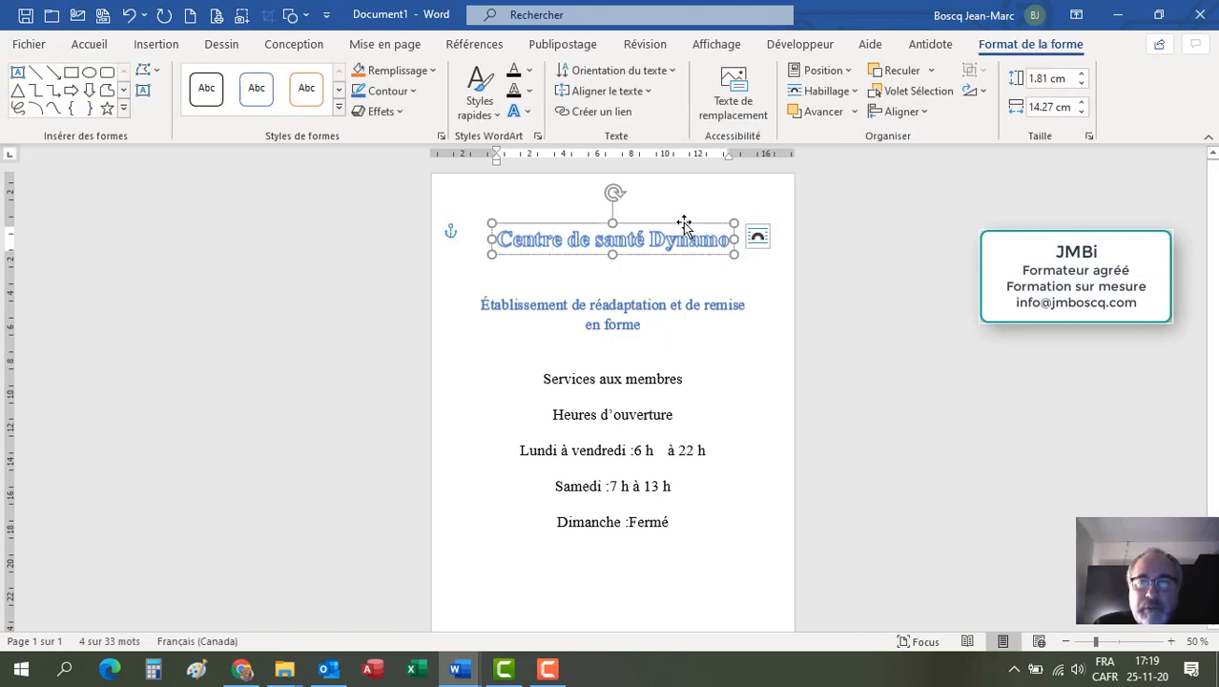
{"action": "left_click", "coordinate": [650, 307]}
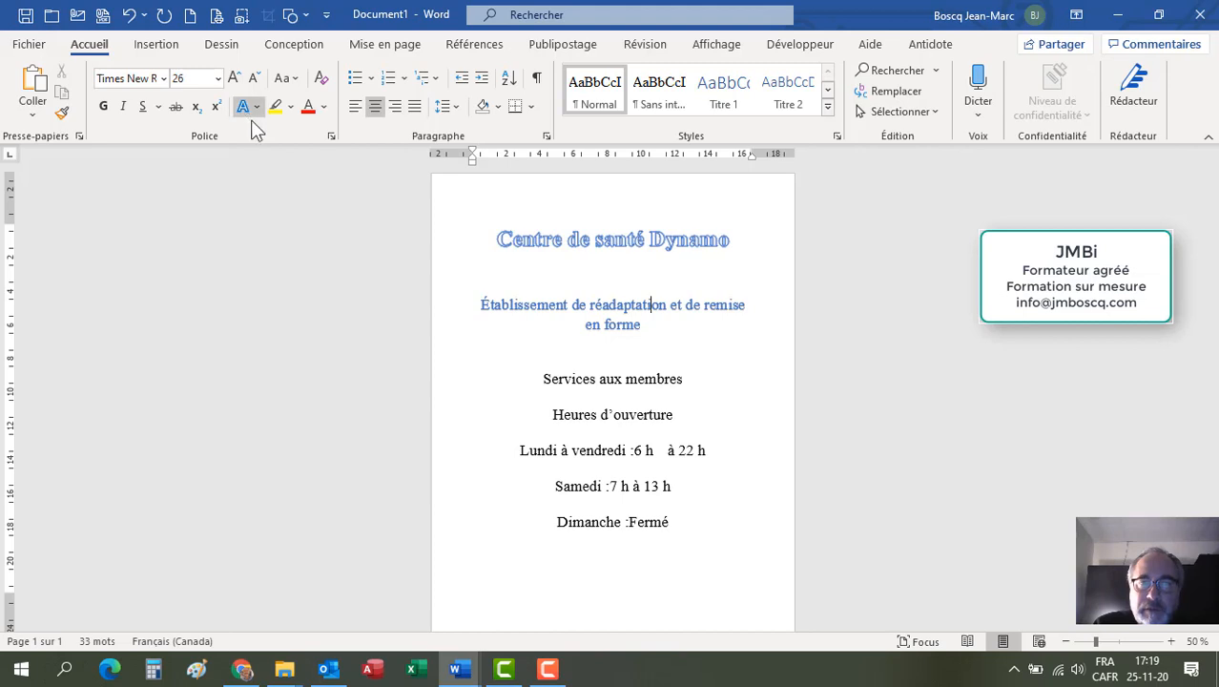
{"action": "left_click", "coordinate": [599, 245]}
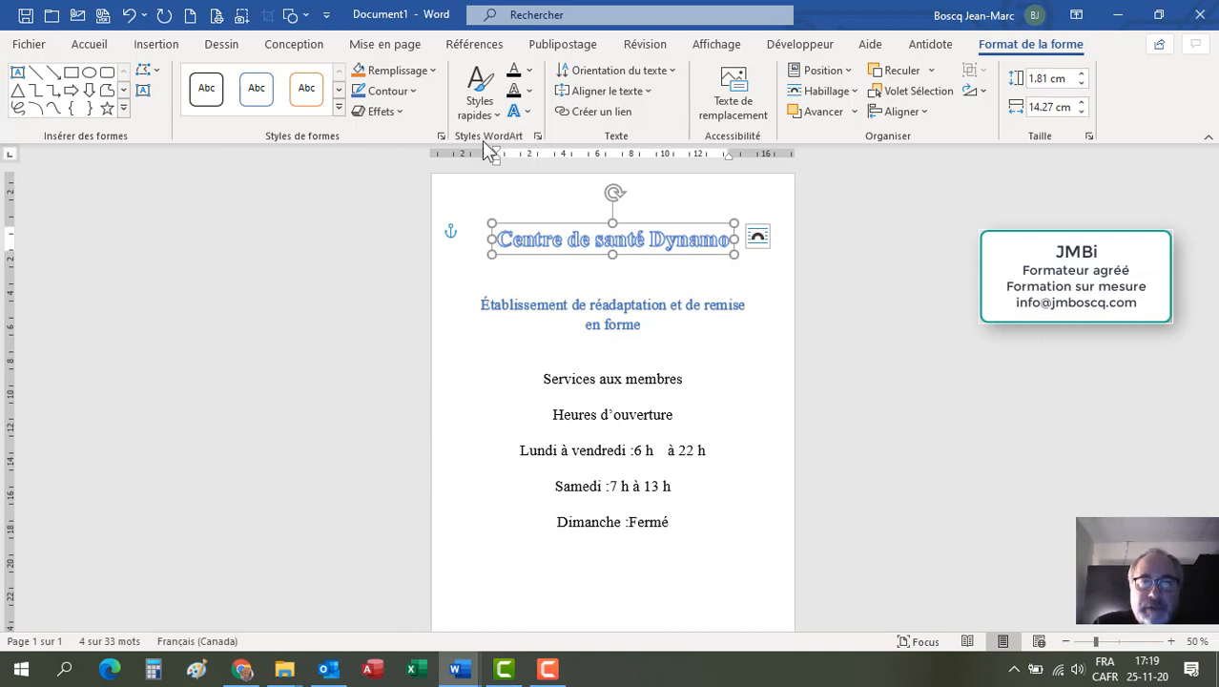
{"action": "left_click", "coordinate": [486, 116]}
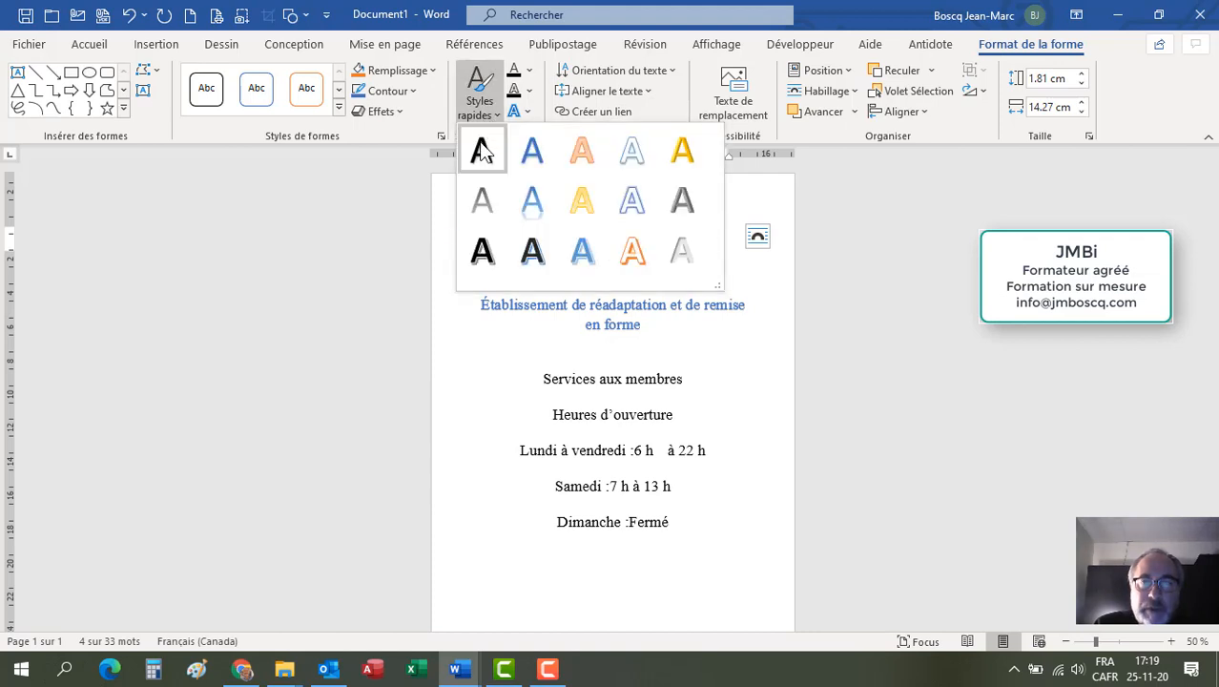
{"action": "left_click", "coordinate": [480, 141]}
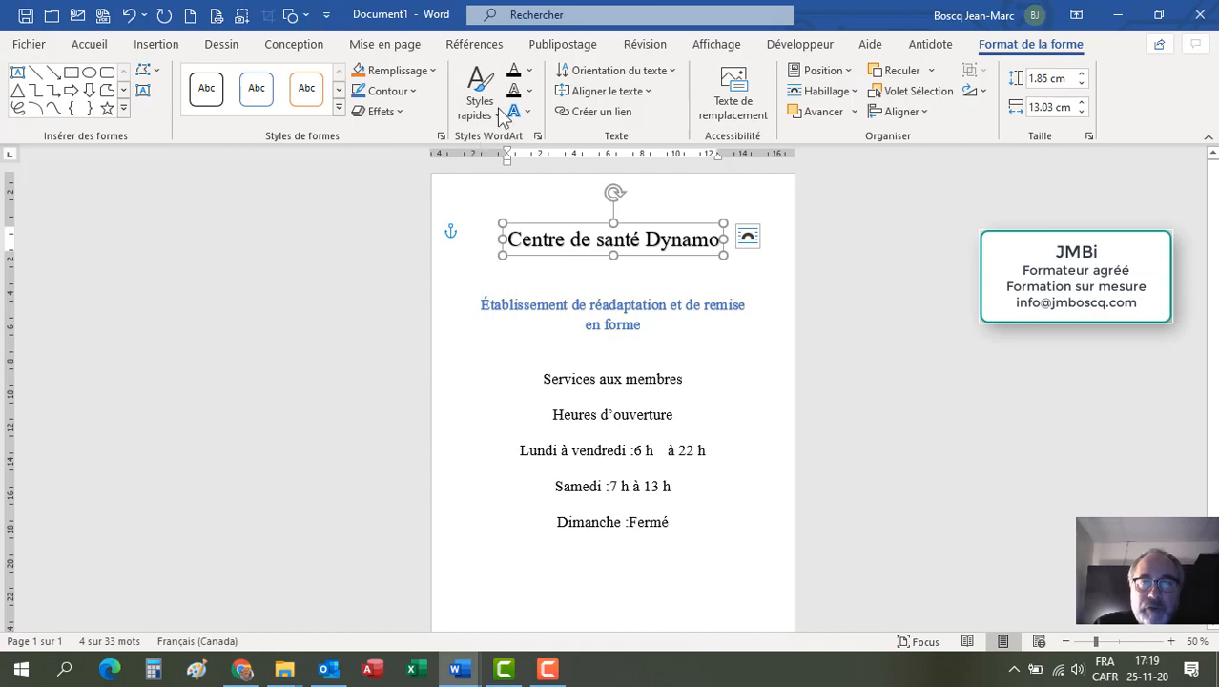
Step: Fill the title text with a blue theme colour and outline it in a light gold shade
{"action": "left_click", "coordinate": [529, 72]}
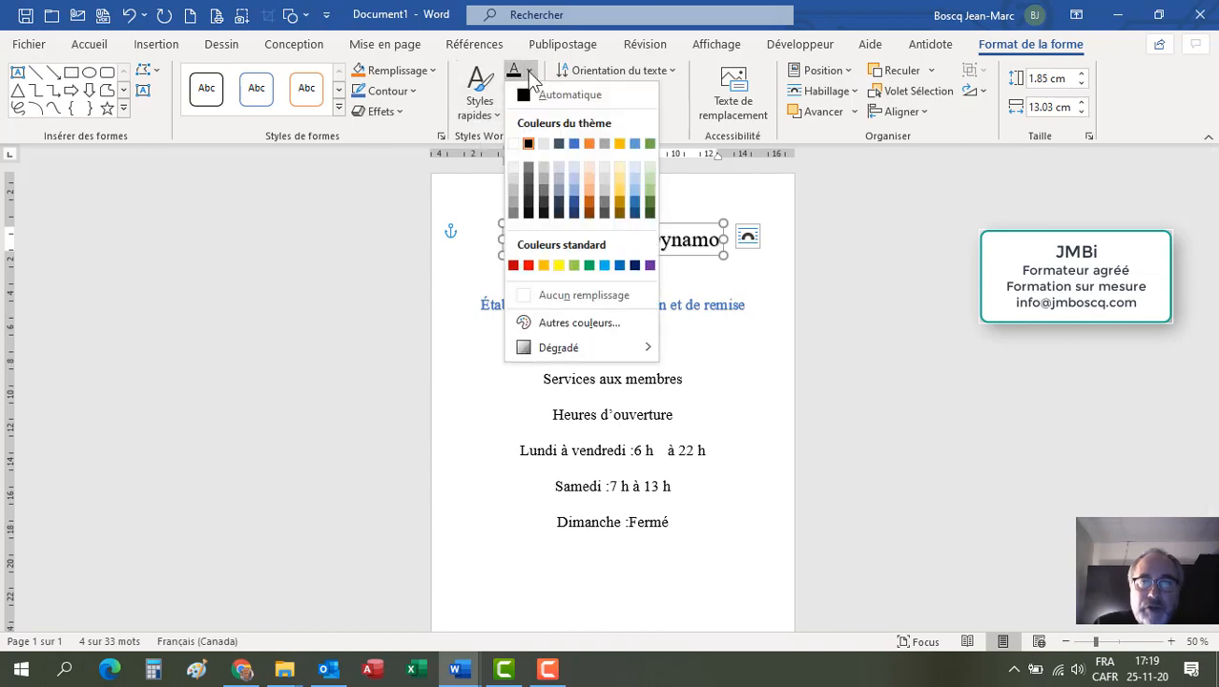
{"action": "left_click", "coordinate": [571, 142]}
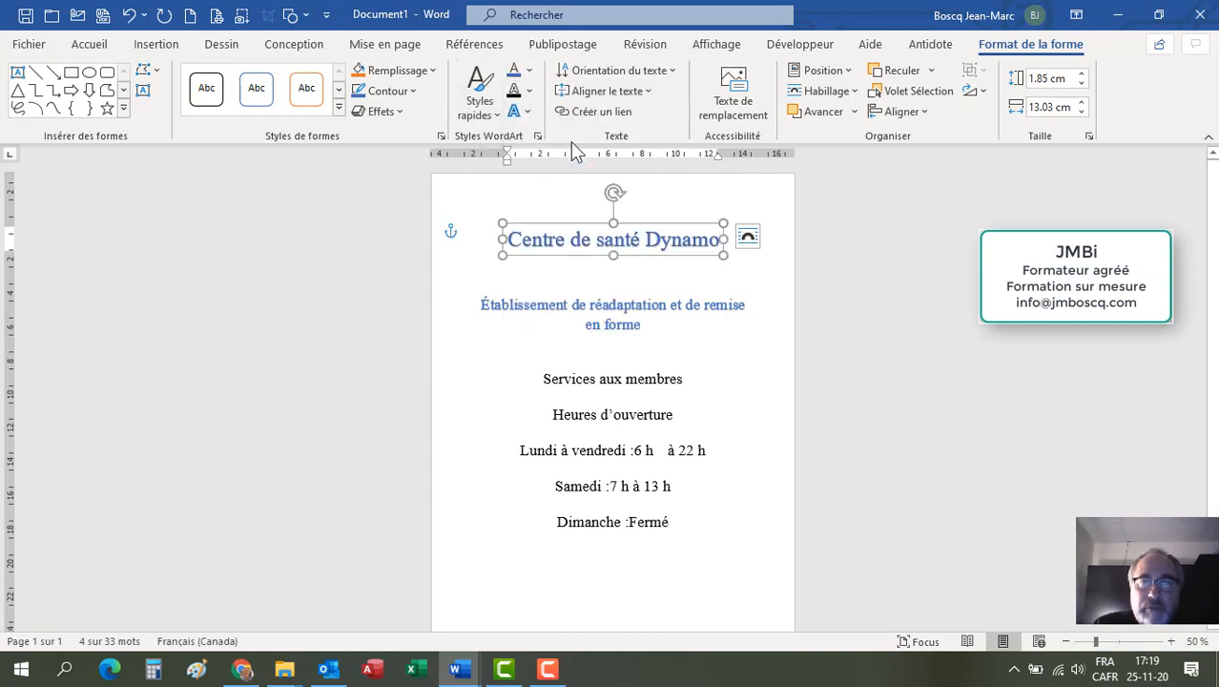
{"action": "left_click", "coordinate": [530, 90]}
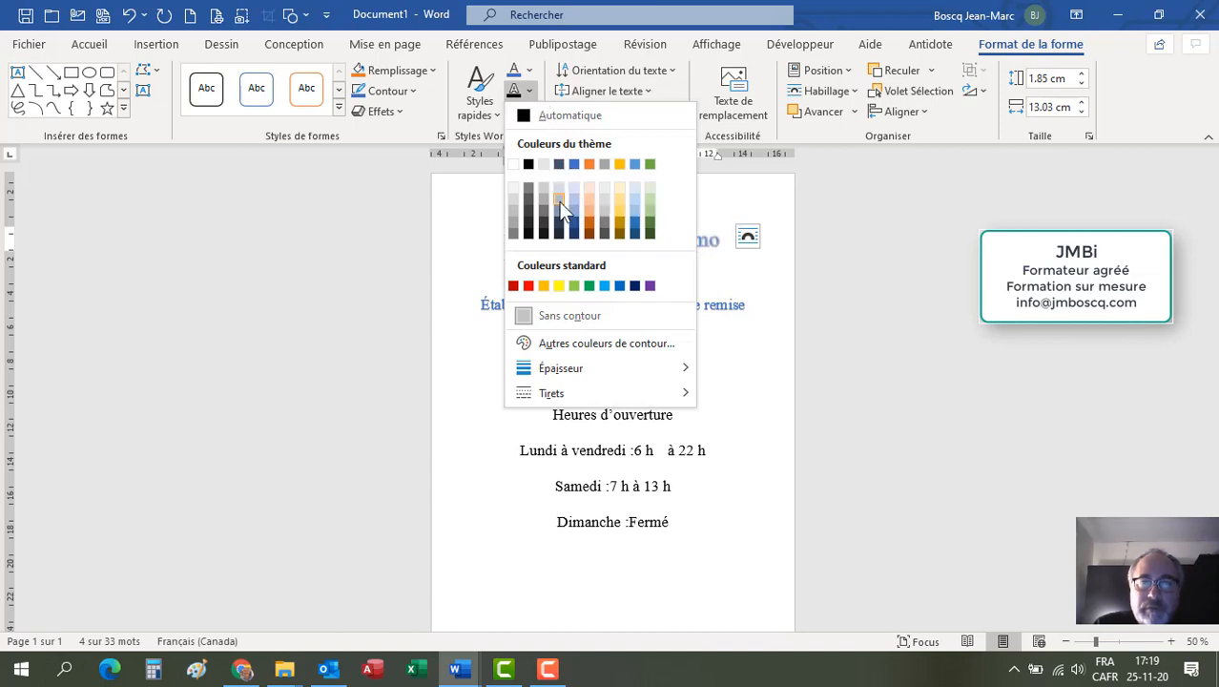
{"action": "left_click", "coordinate": [618, 208]}
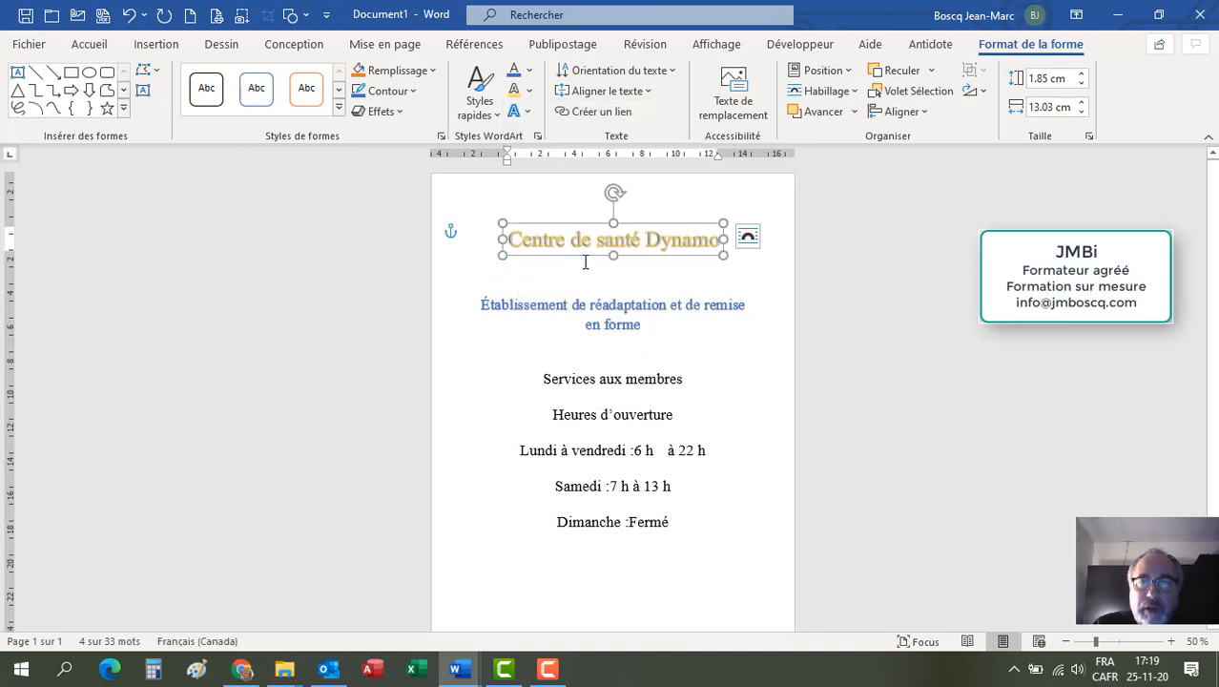
Step: Add the first outer shadow effect to the WordArt title
{"action": "left_click", "coordinate": [518, 112]}
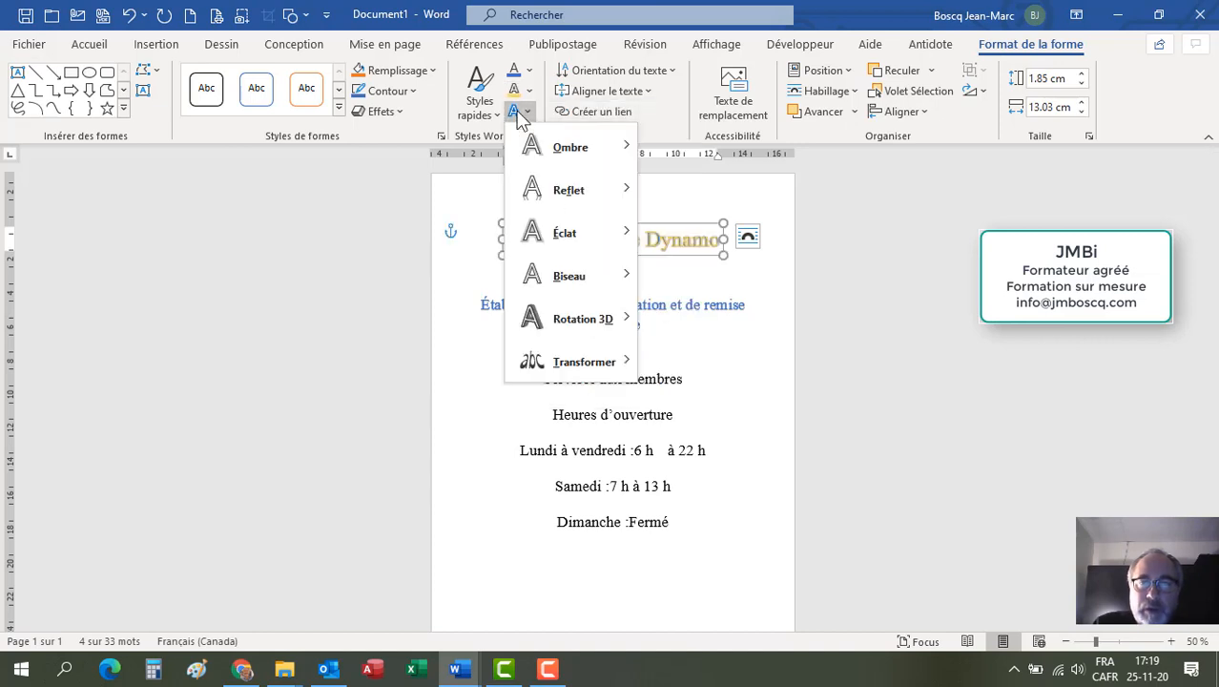
{"action": "mouse_move", "coordinate": [551, 152]}
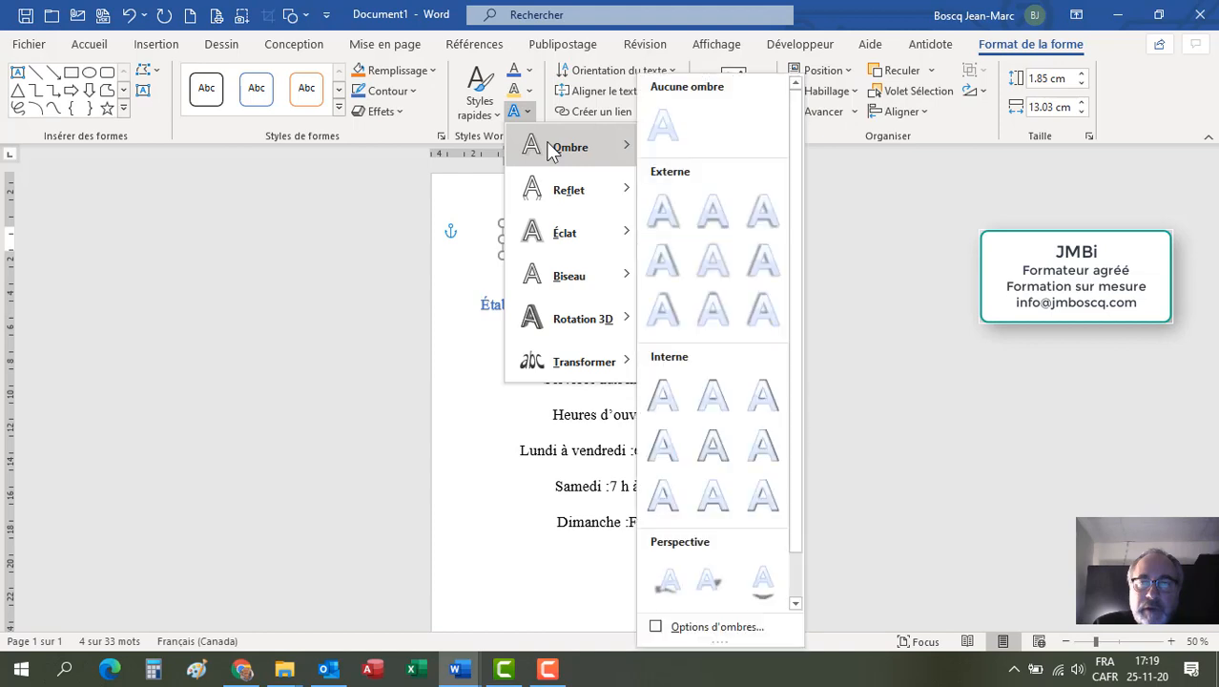
{"action": "left_click", "coordinate": [655, 205]}
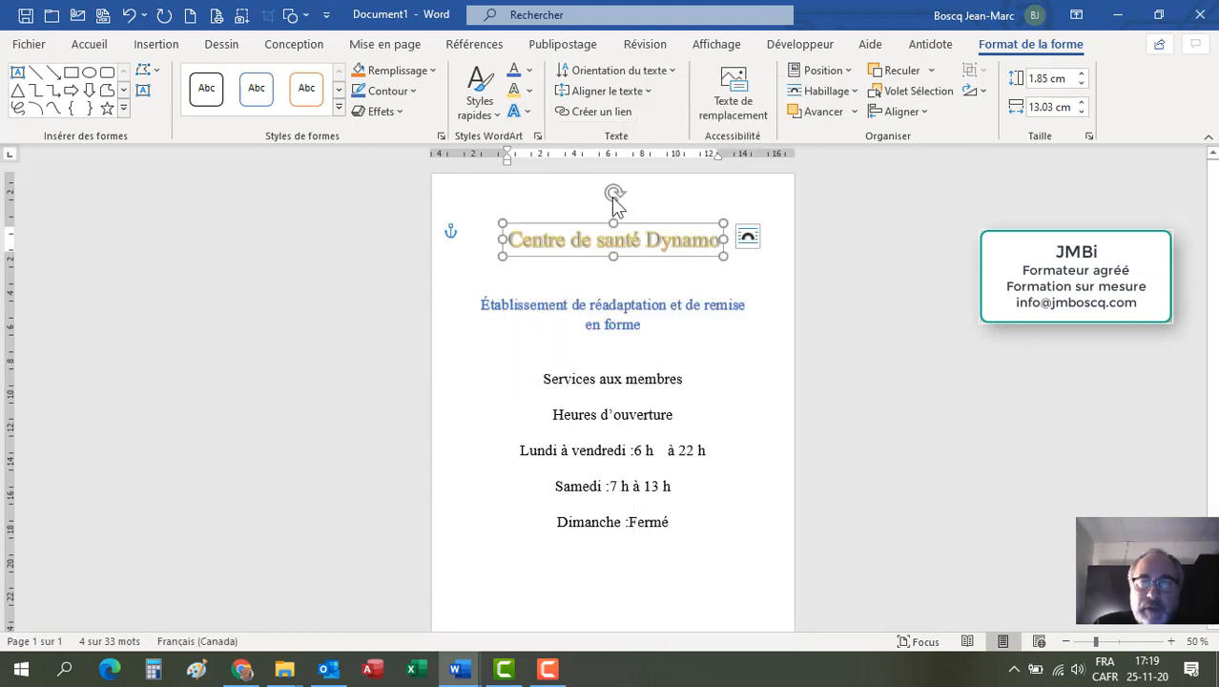
Step: Add a reflection variation to the WordArt title
{"action": "left_click", "coordinate": [515, 113]}
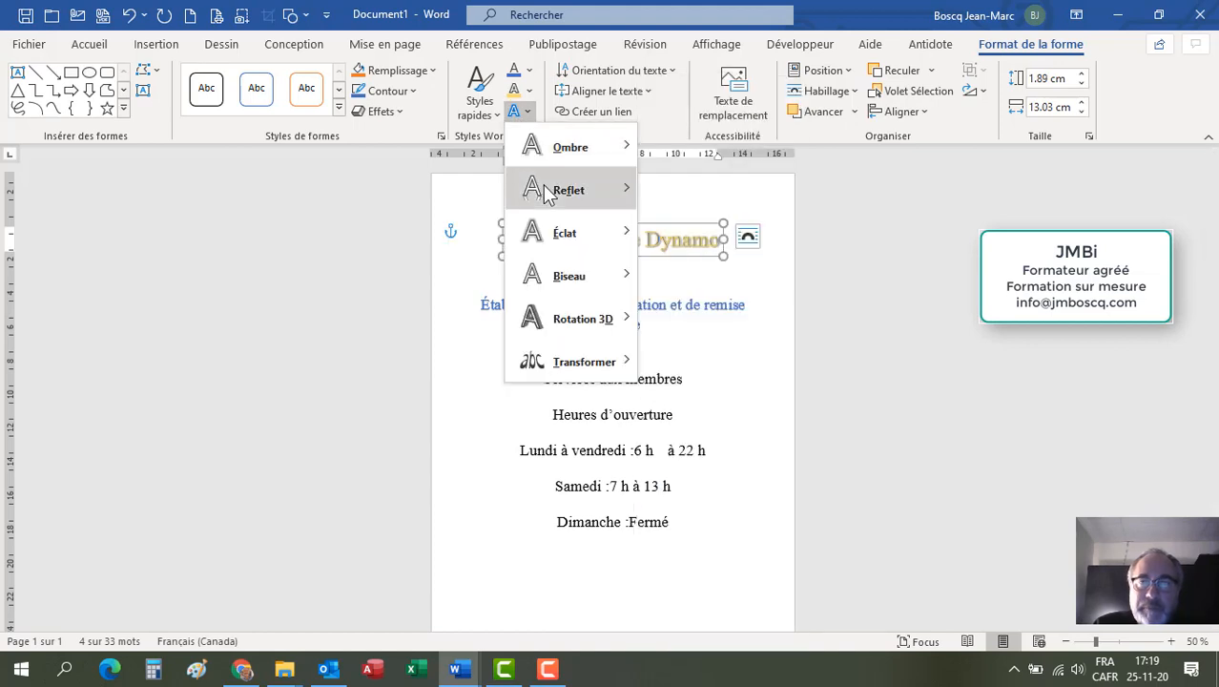
{"action": "mouse_move", "coordinate": [551, 190]}
{"action": "left_click", "coordinate": [663, 303]}
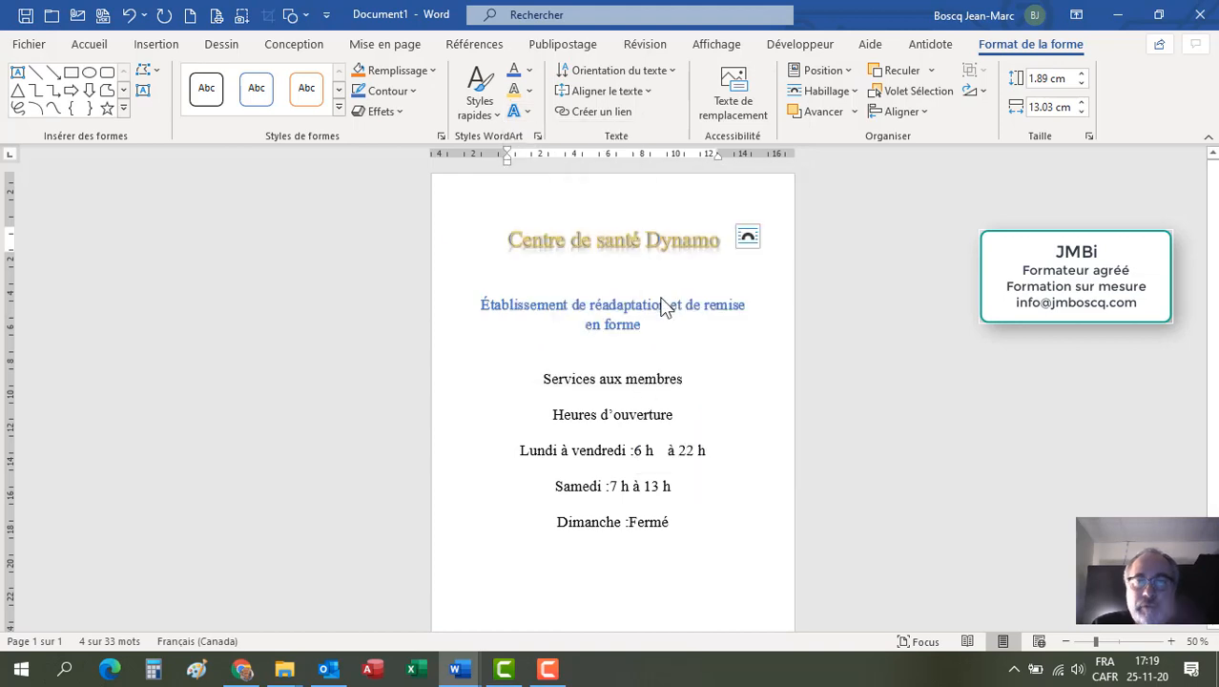
Step: Apply a gold glow variation to the WordArt title
{"action": "left_click", "coordinate": [523, 113]}
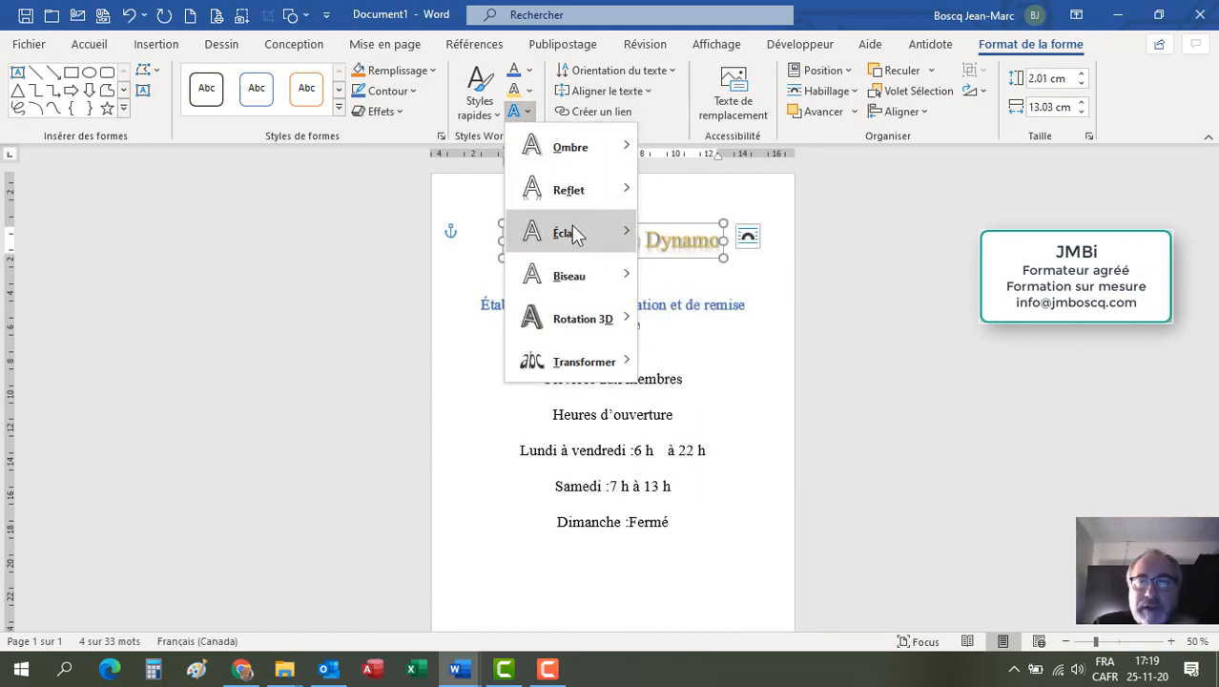
{"action": "mouse_move", "coordinate": [573, 228]}
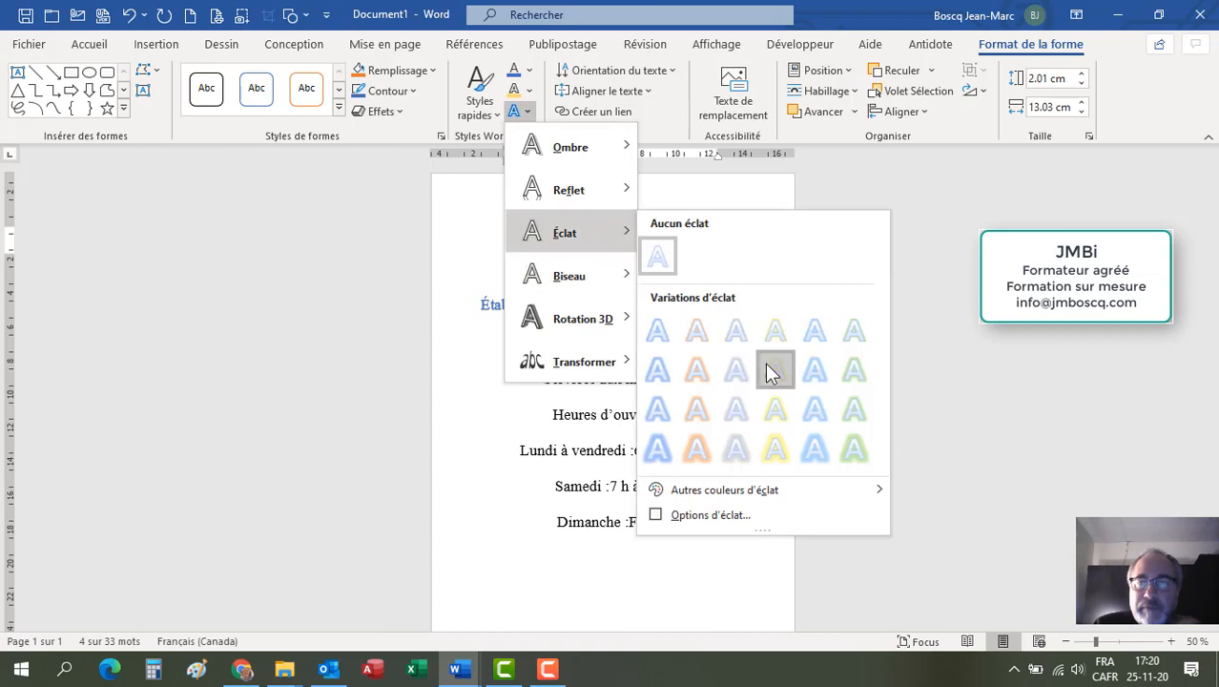
{"action": "left_click", "coordinate": [768, 367]}
{"action": "left_click", "coordinate": [580, 242]}
Step: Transform the WordArt title with the Chevron : haut warp
{"action": "left_click", "coordinate": [522, 111]}
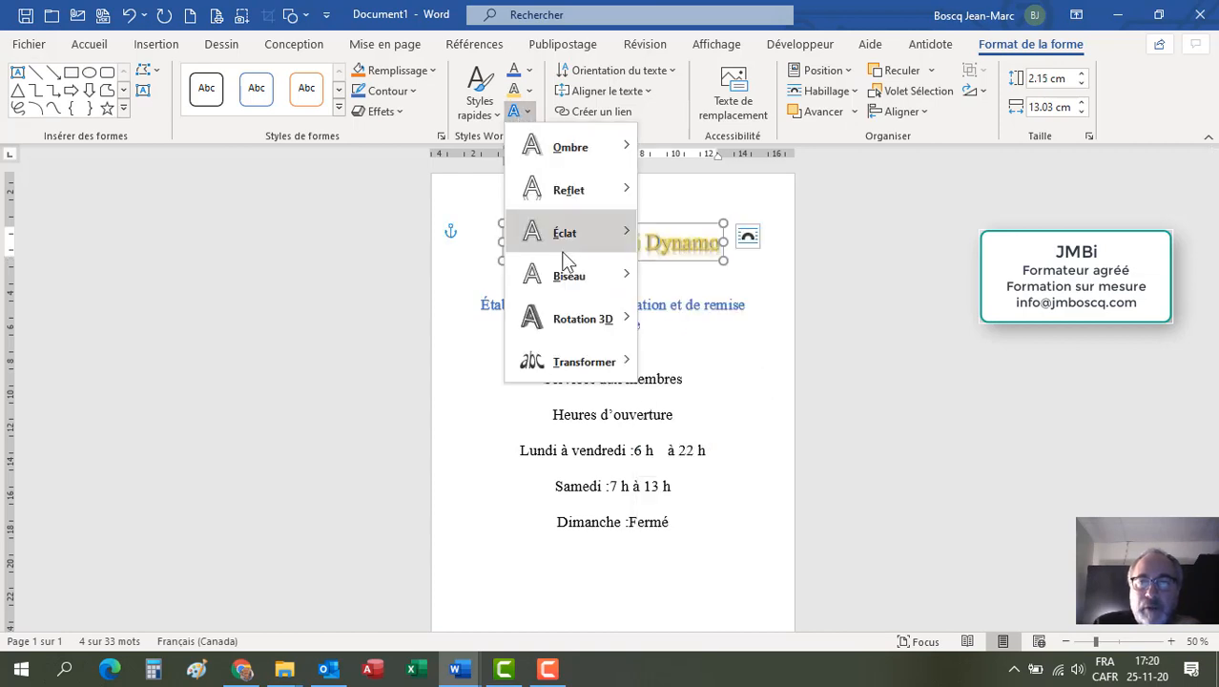
{"action": "mouse_move", "coordinate": [578, 280]}
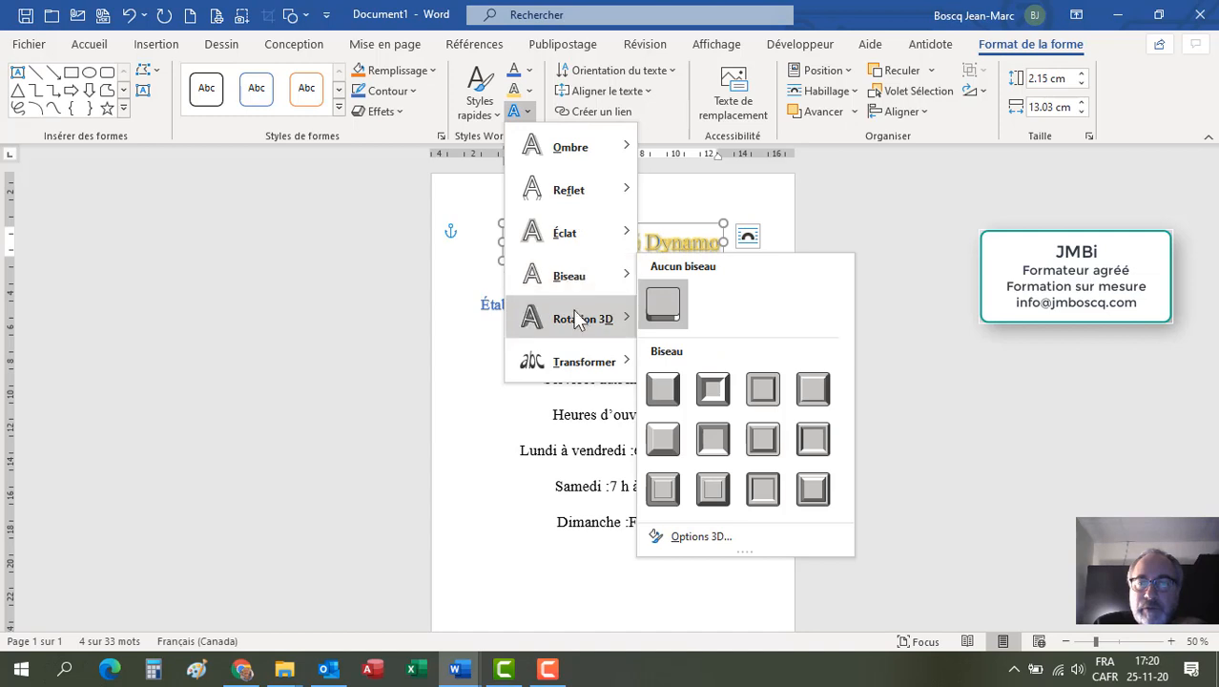
{"action": "mouse_move", "coordinate": [578, 320]}
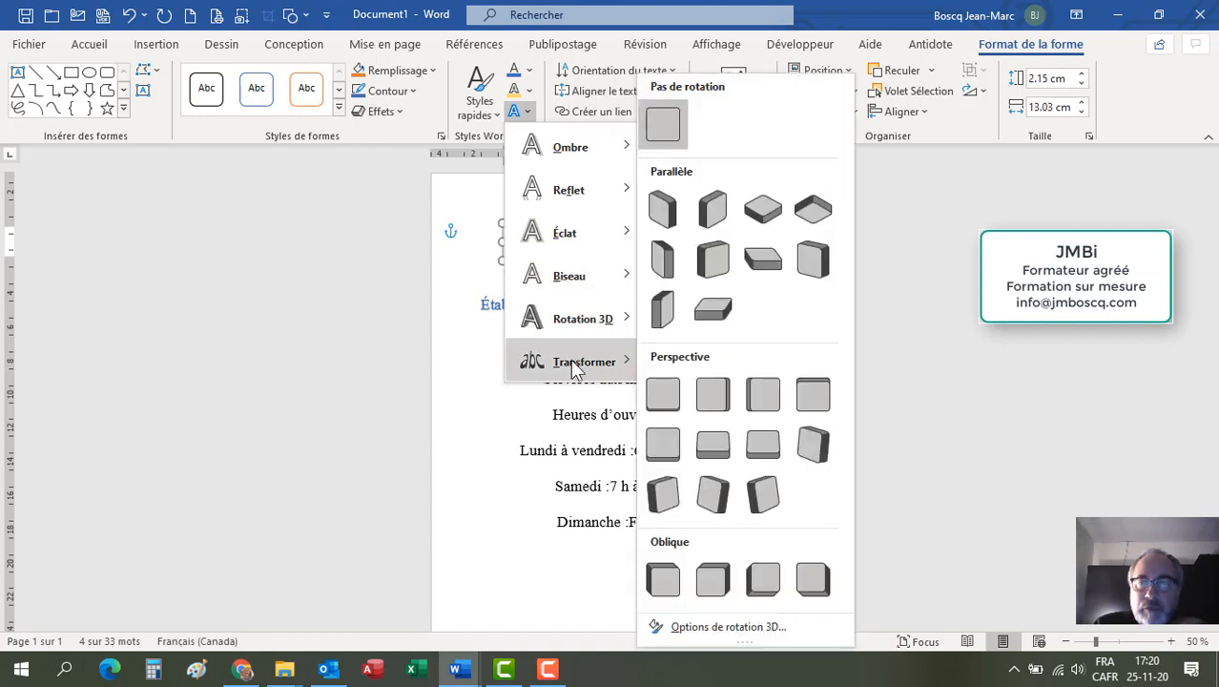
{"action": "mouse_move", "coordinate": [575, 368]}
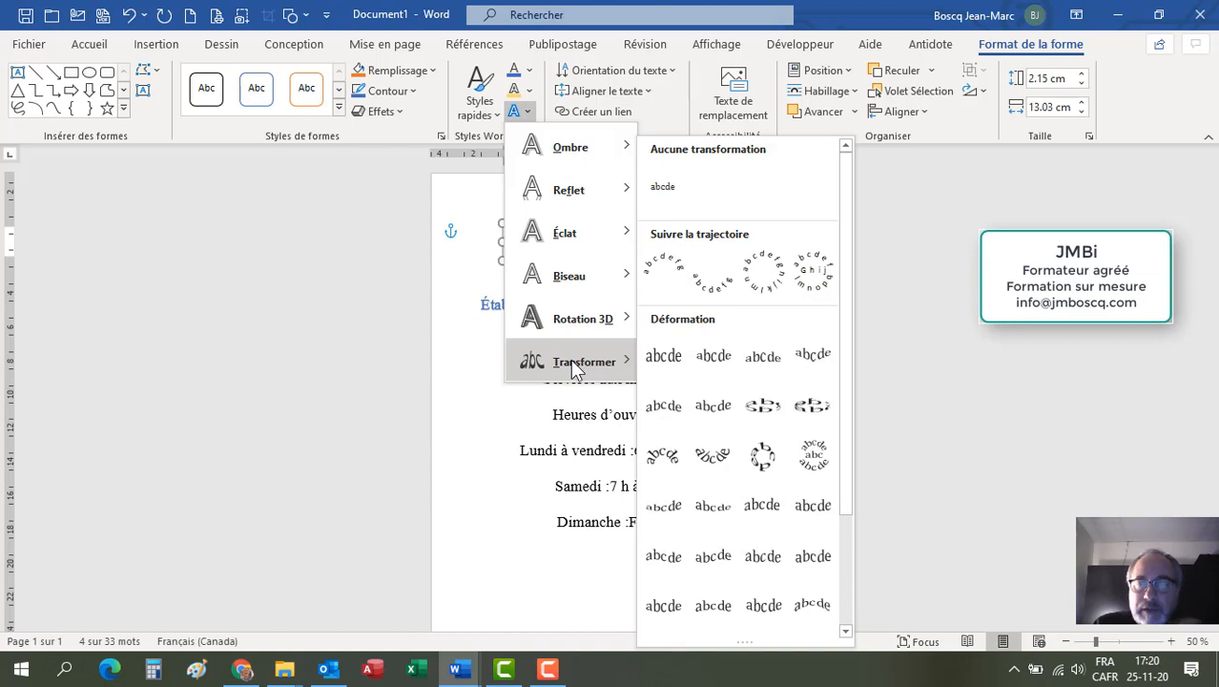
{"action": "left_click", "coordinate": [658, 408]}
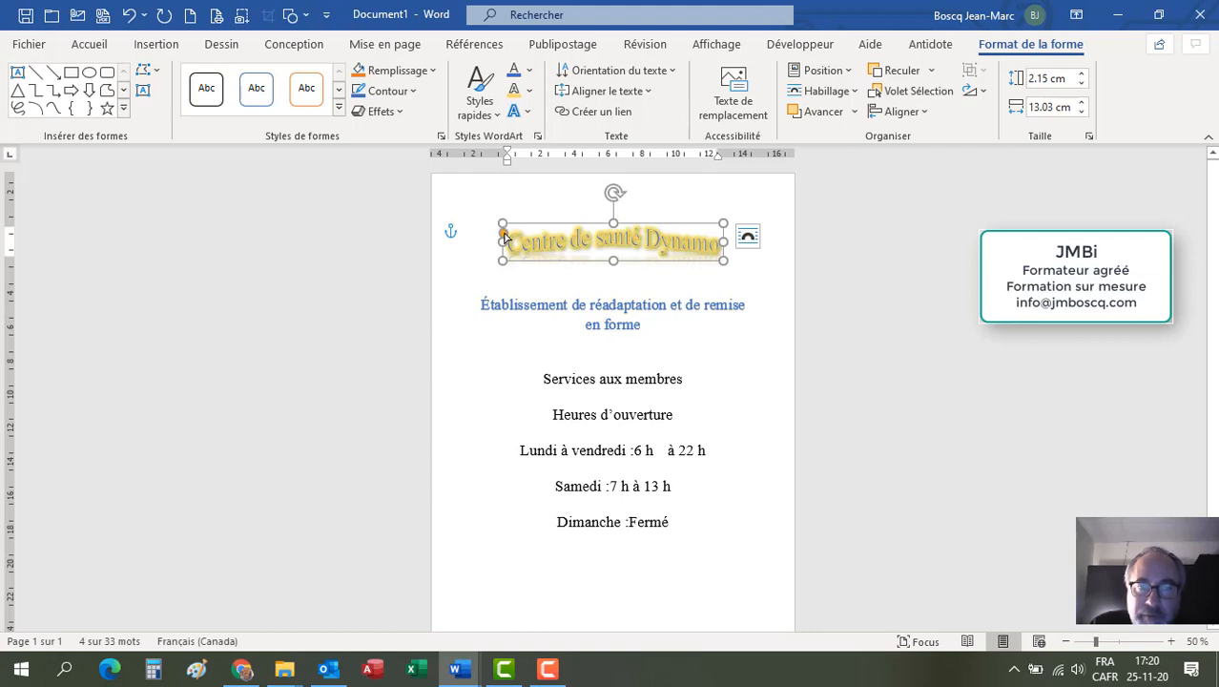
Step: Adjust the depth of the title's chevron warp with its shape handle
{"action": "left_click_drag", "start_coordinate": [504, 234], "coordinate": [501, 244]}
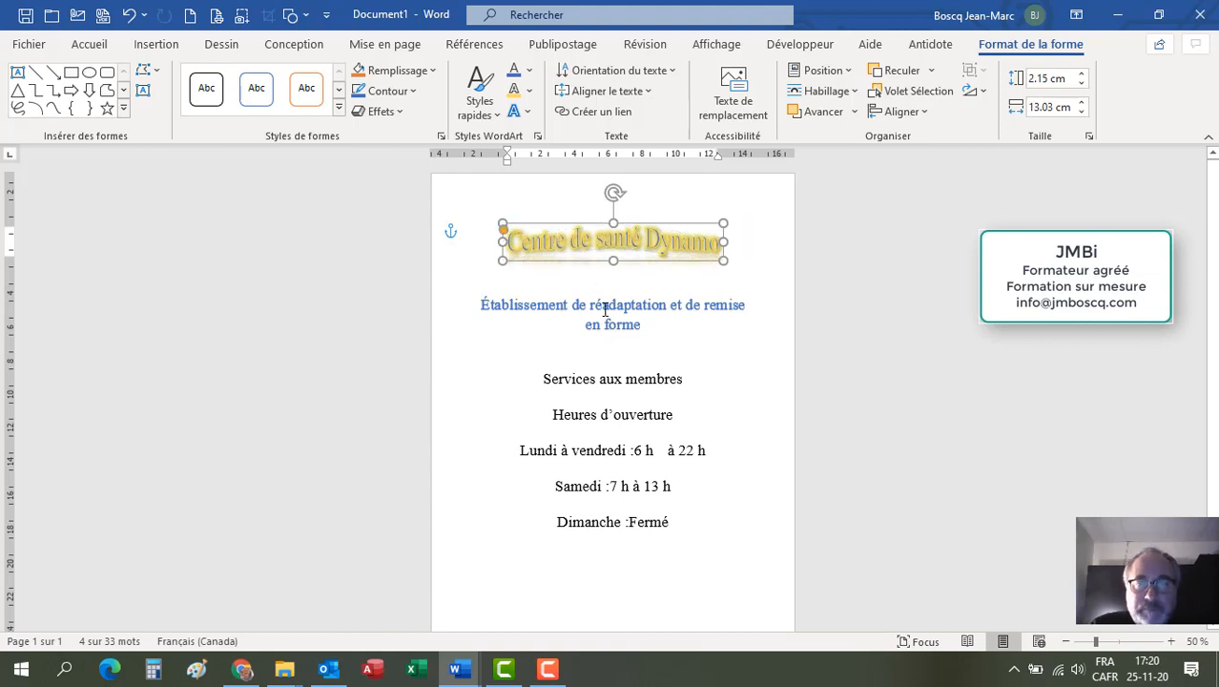
{"action": "left_click", "coordinate": [602, 307]}
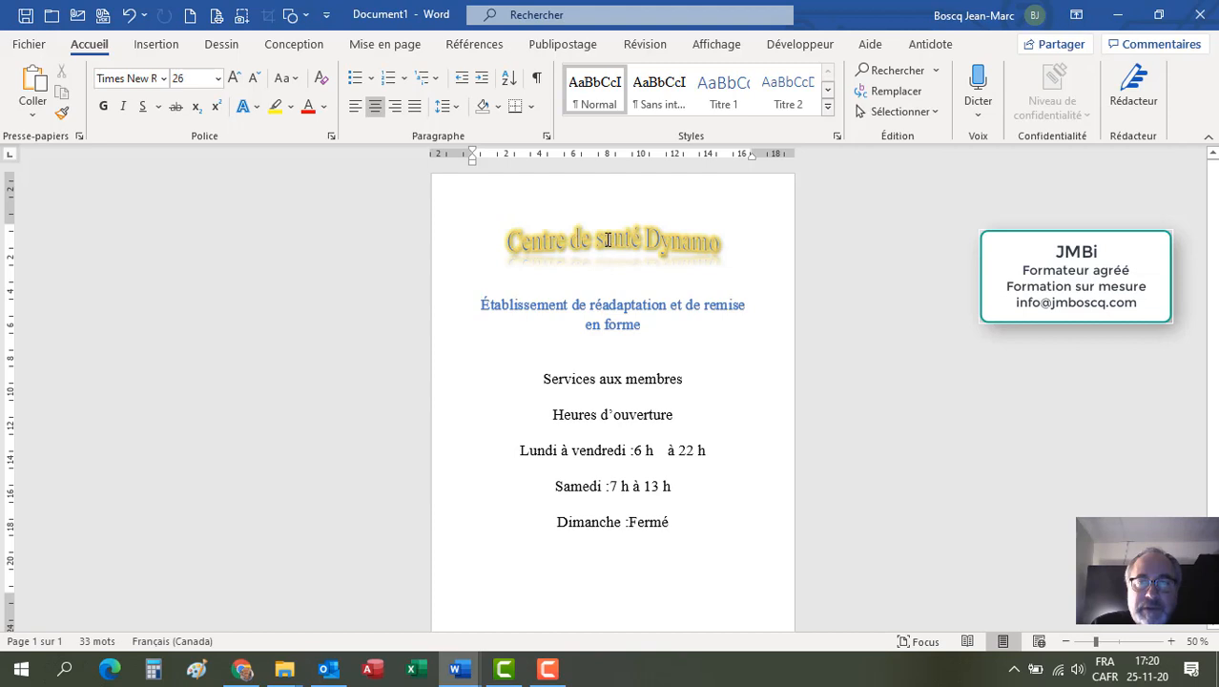
{"action": "left_click", "coordinate": [607, 239]}
{"action": "left_click", "coordinate": [615, 303]}
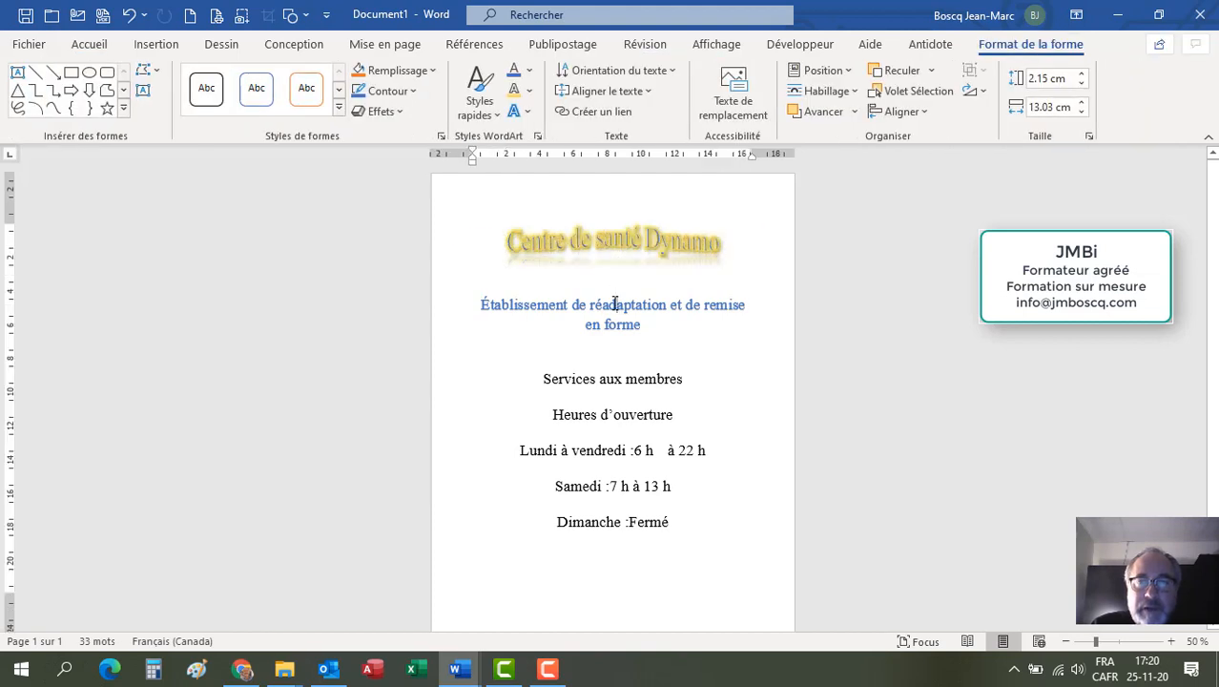
Step: Insert the picture 1- logo-chateau.jpg from the 1 image folder on the empty line above the services text
{"action": "left_click", "coordinate": [610, 353]}
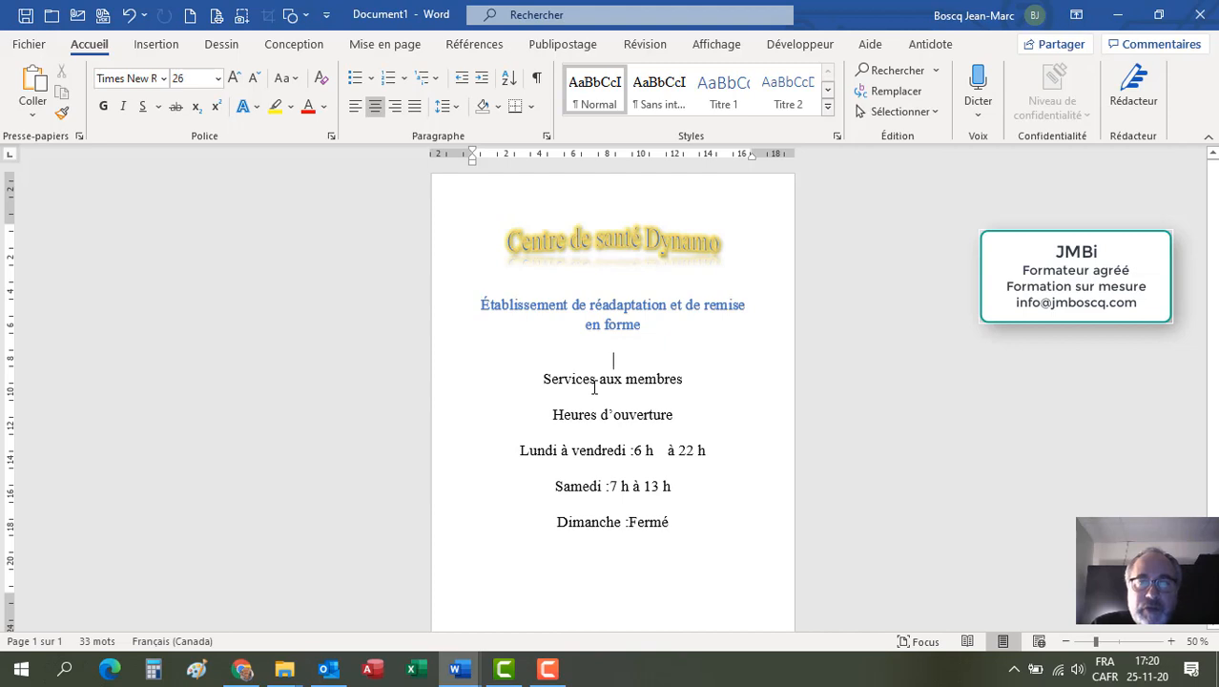
{"action": "left_click", "coordinate": [166, 45]}
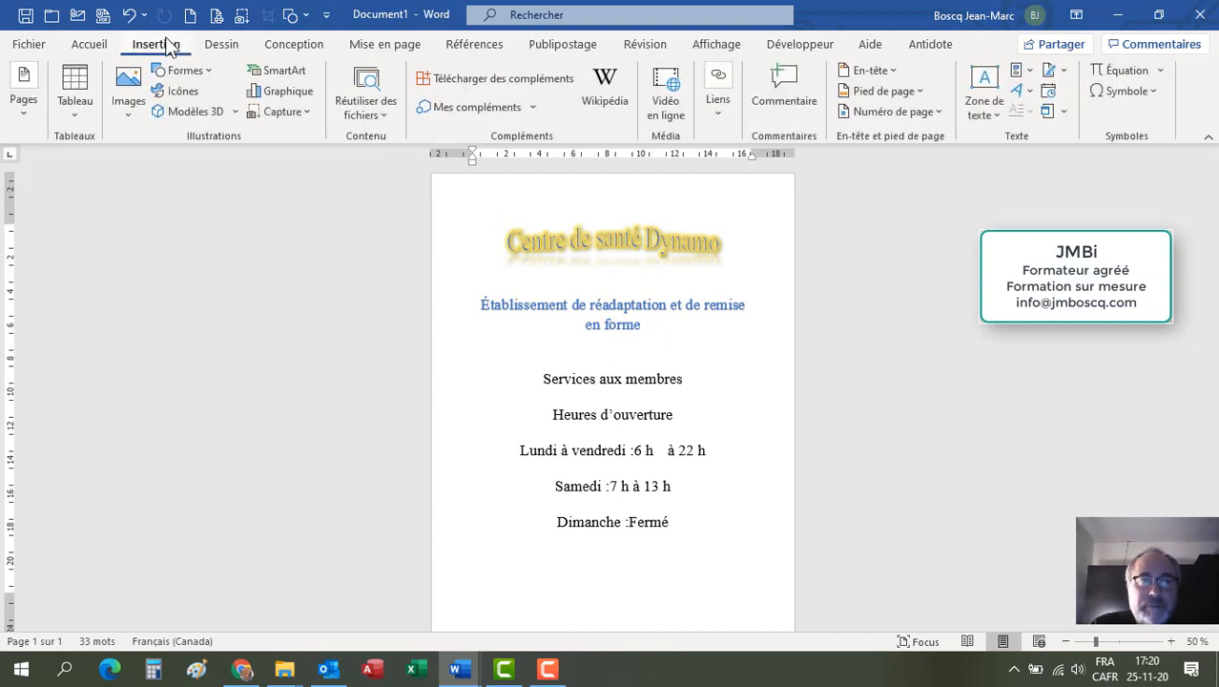
{"action": "left_click", "coordinate": [130, 96]}
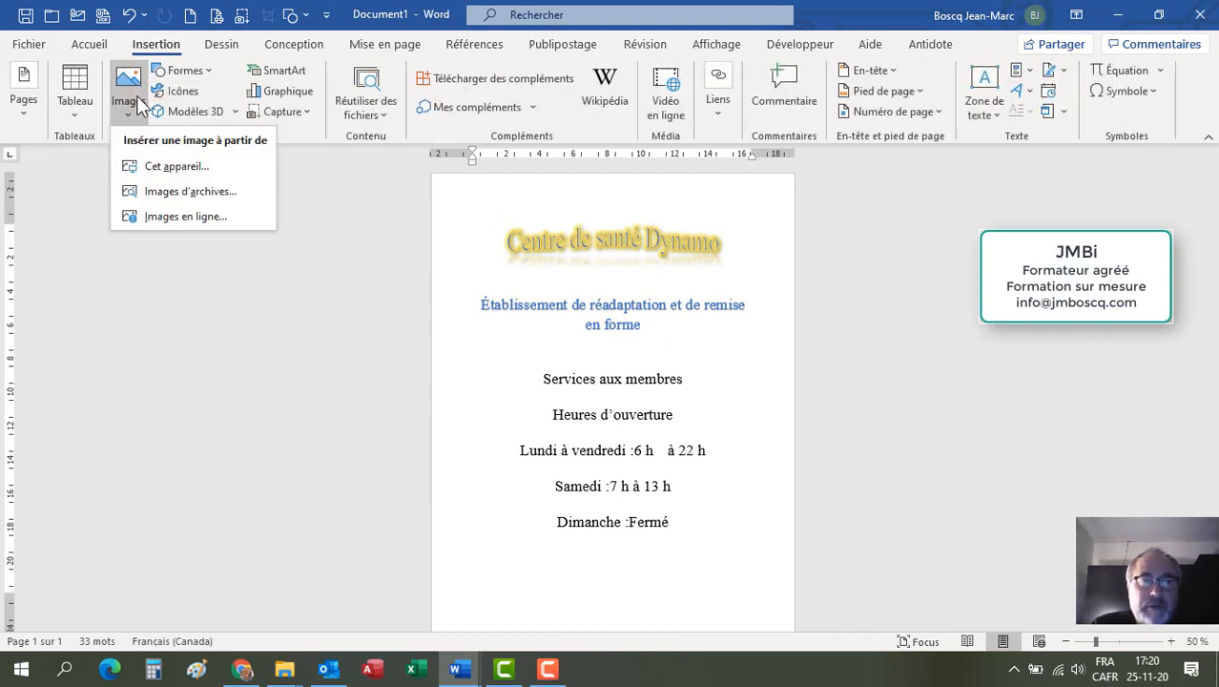
{"action": "left_click", "coordinate": [181, 167]}
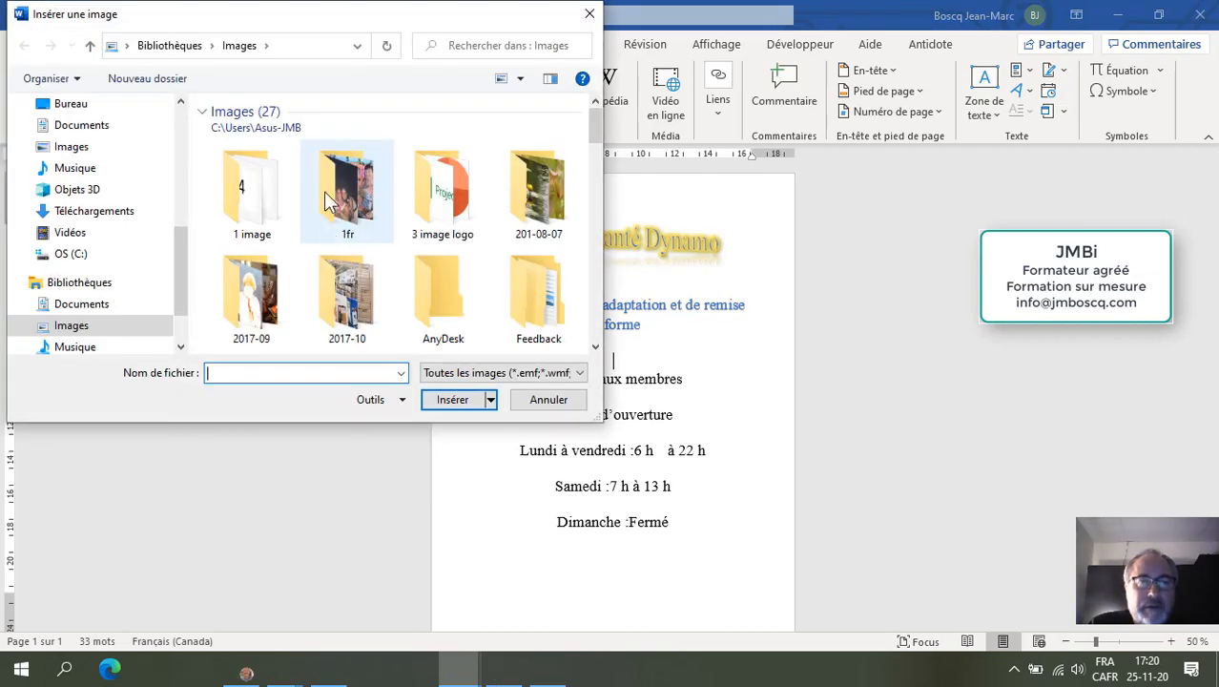
{"action": "left_click", "coordinate": [256, 208]}
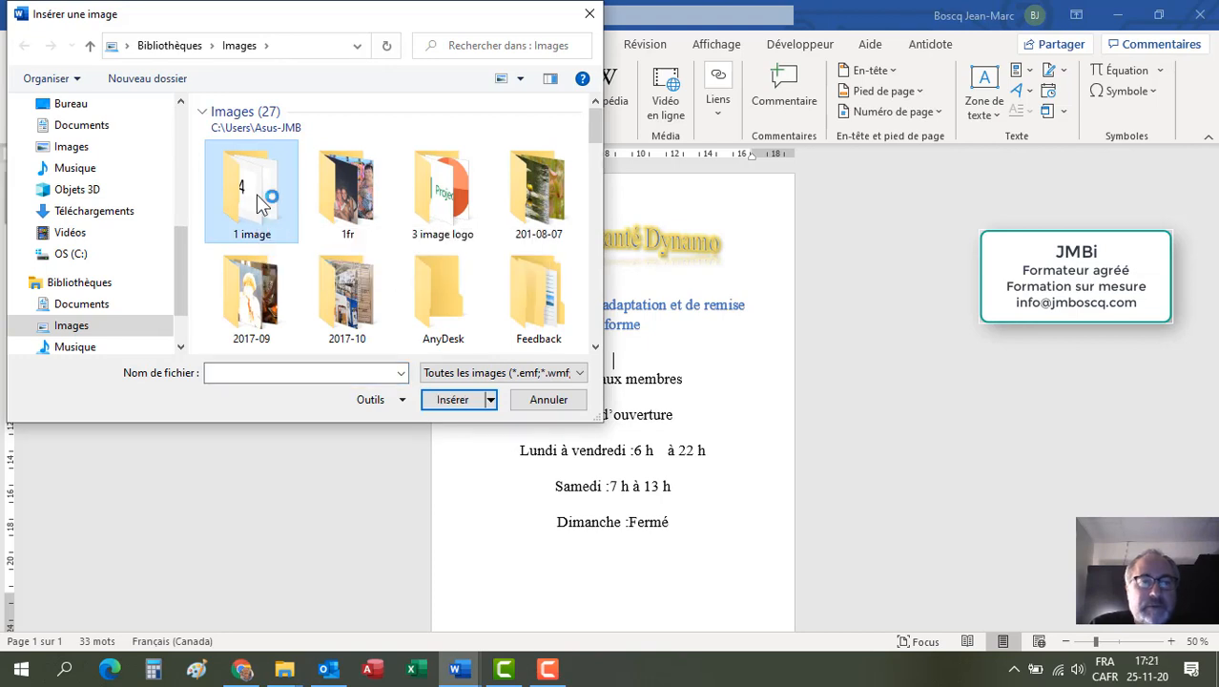
{"action": "left_click", "coordinate": [261, 151]}
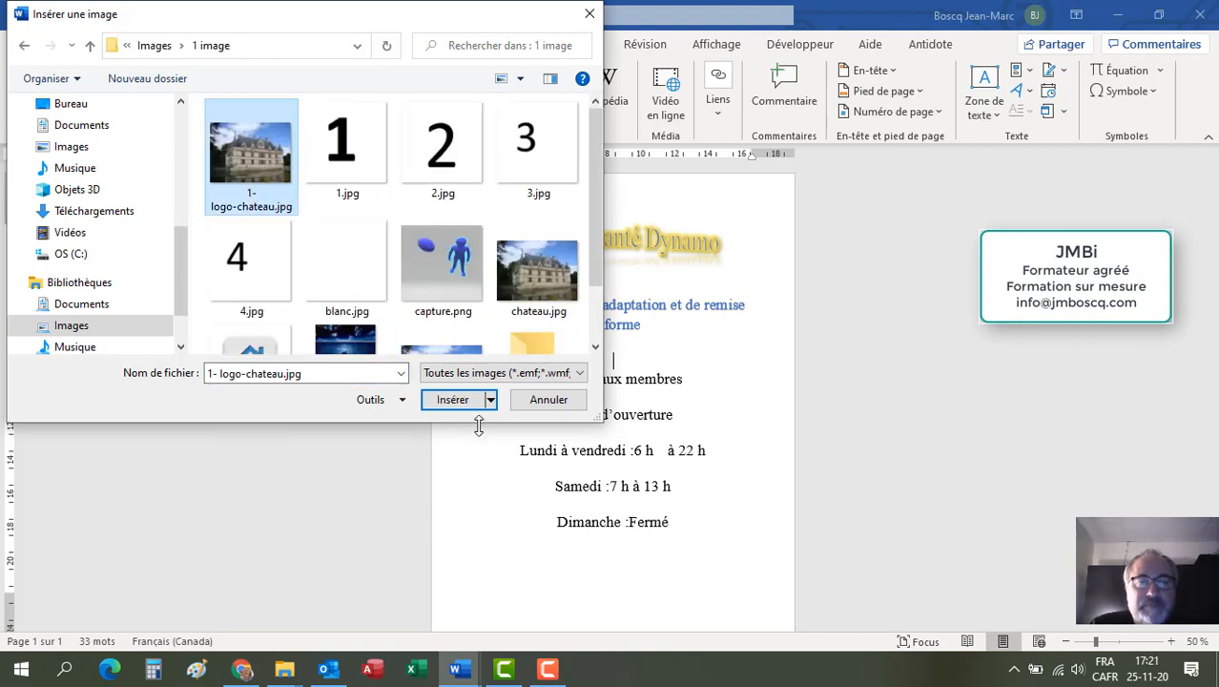
{"action": "left_click", "coordinate": [468, 399]}
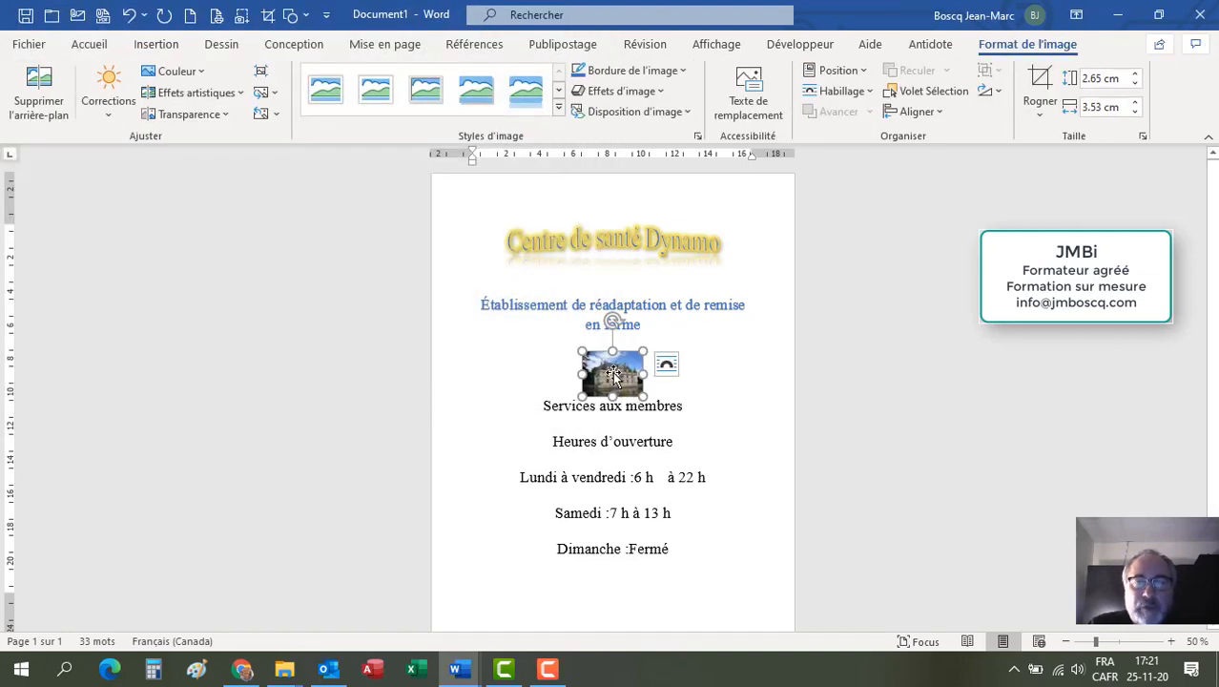
Step: Set the château picture's text wrapping to In front of text
{"action": "mouse_move", "coordinate": [613, 375]}
{"action": "left_mouse_down"}
{"action": "mouse_move", "coordinate": [610, 422]}
{"action": "mouse_move", "coordinate": [683, 410]}
{"action": "mouse_move", "coordinate": [668, 349]}
{"action": "mouse_move", "coordinate": [608, 284]}
{"action": "mouse_move", "coordinate": [625, 376]}
{"action": "left_mouse_up"}
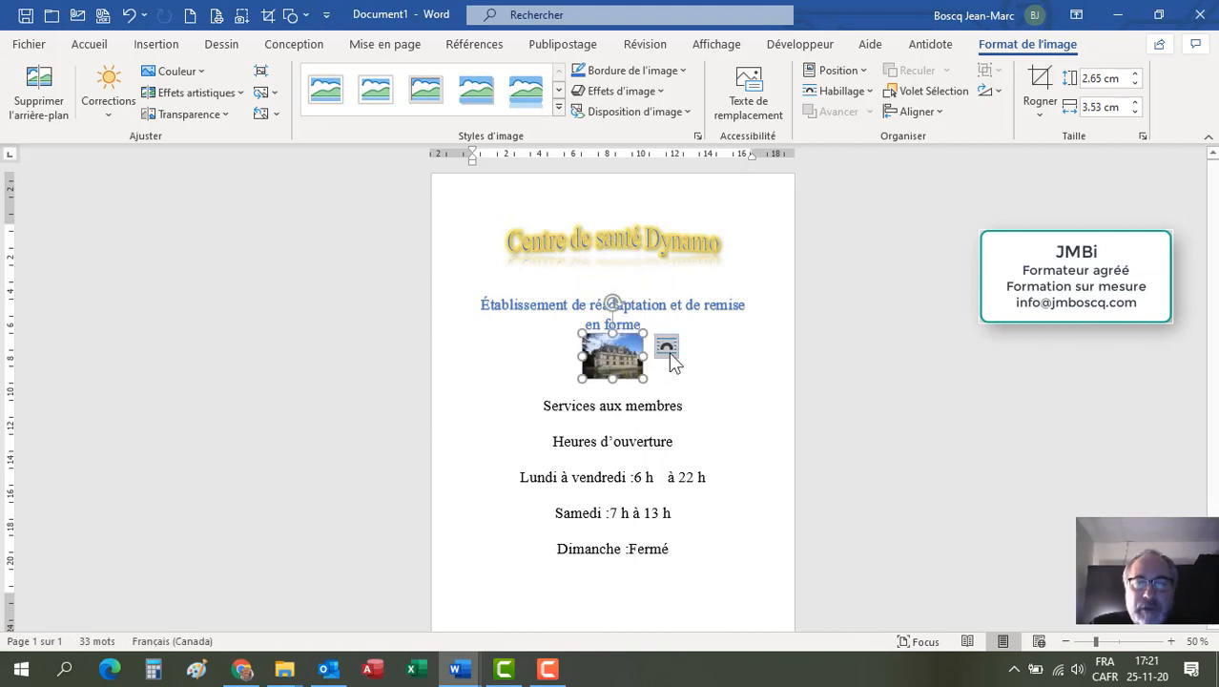
{"action": "left_click", "coordinate": [667, 345]}
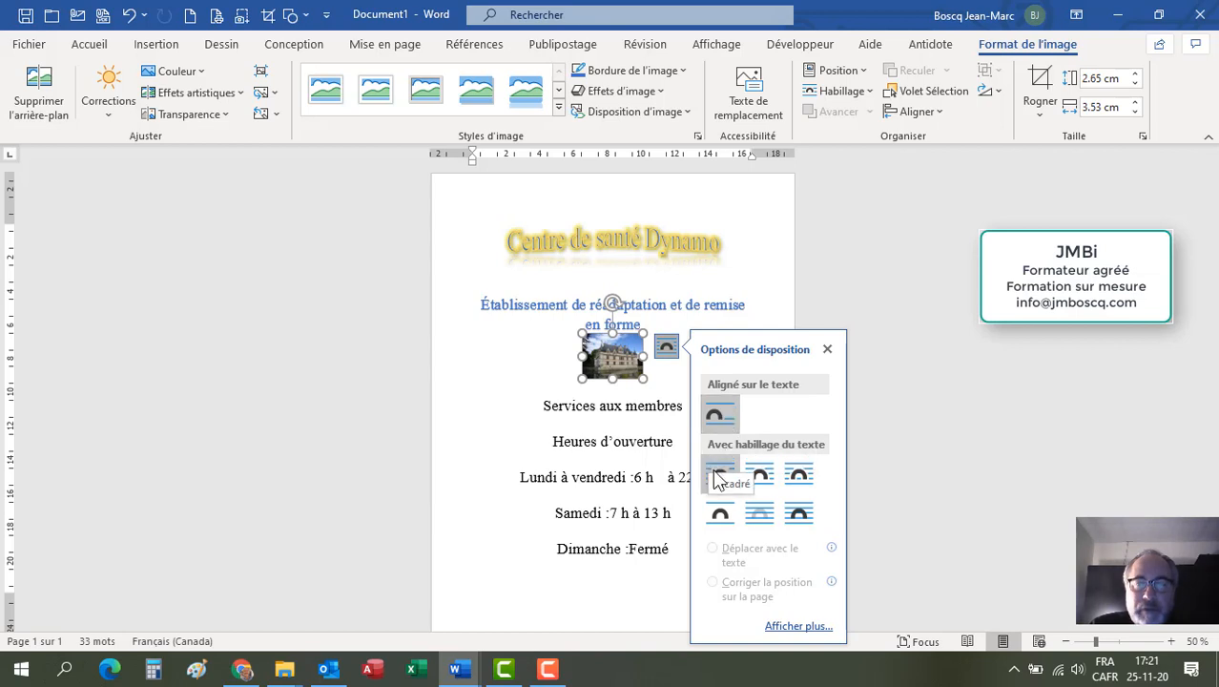
{"action": "left_click", "coordinate": [799, 515]}
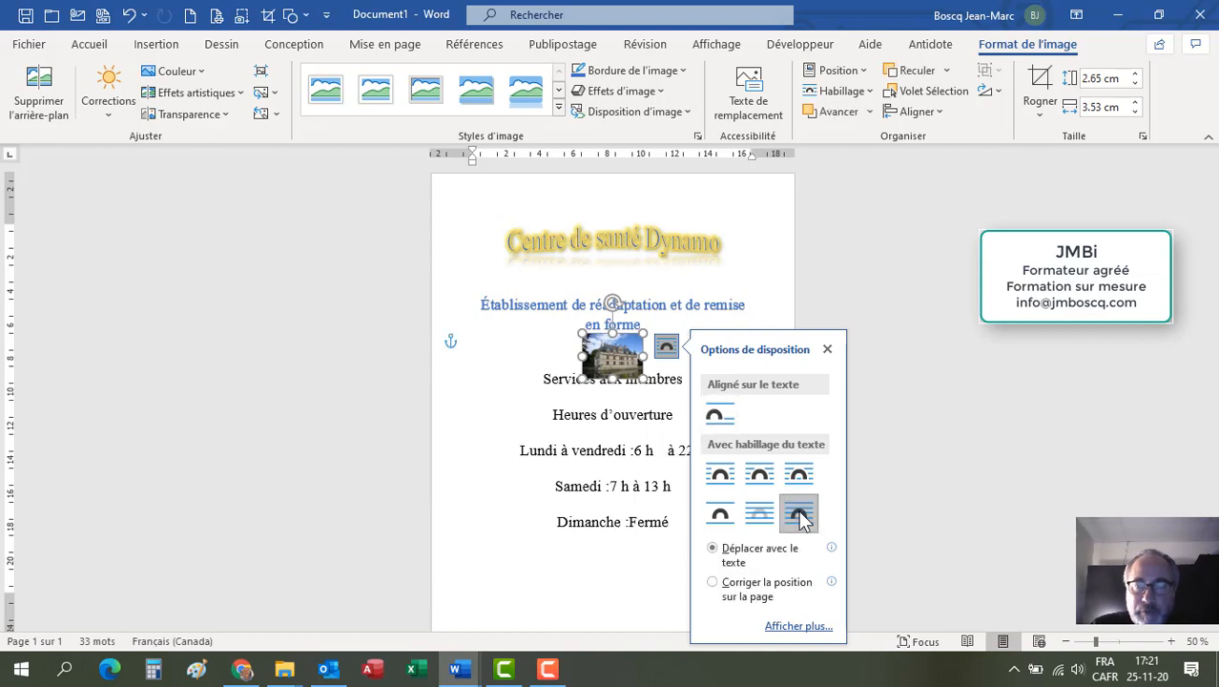
Step: Move the château picture to the lower right of the page, below the Dimanche line
{"action": "left_click_drag", "start_coordinate": [618, 356], "coordinate": [525, 430]}
{"action": "left_click_drag", "start_coordinate": [501, 332], "coordinate": [624, 563]}
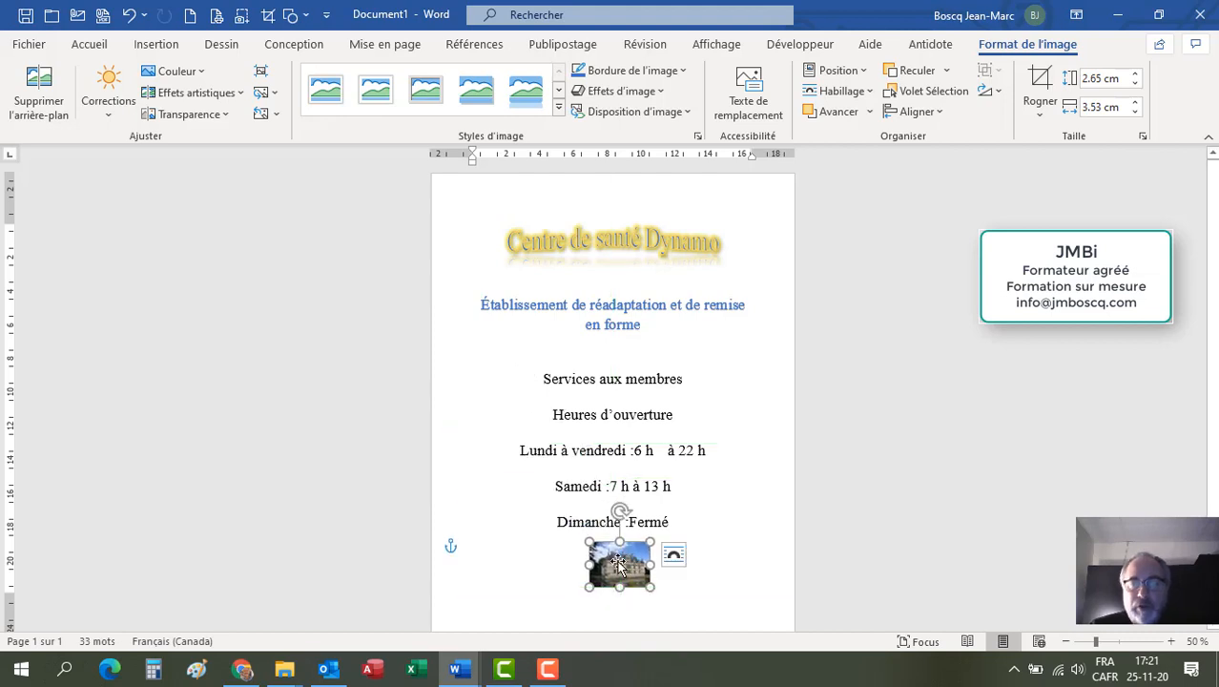
{"action": "left_click_drag", "start_coordinate": [619, 564], "coordinate": [732, 553]}
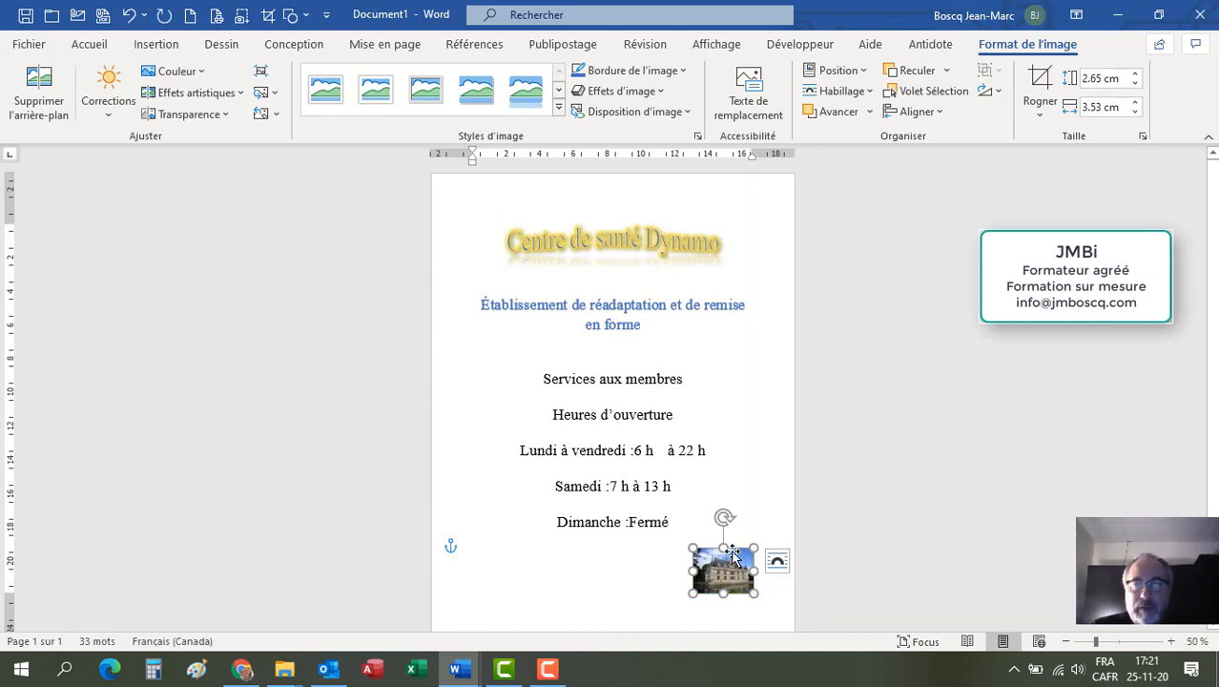
{"action": "left_click", "coordinate": [644, 360]}
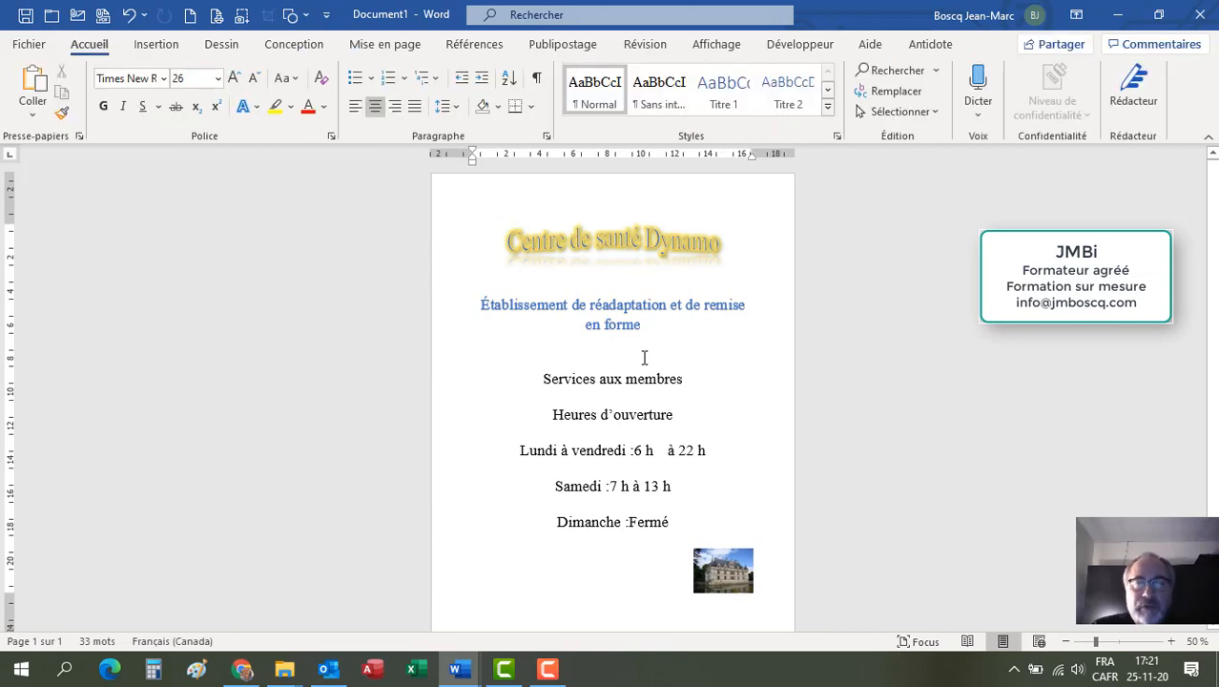
Step: Inspect the title, subtitle and the picture's layout options
{"action": "left_click", "coordinate": [611, 240]}
{"action": "left_click", "coordinate": [598, 304]}
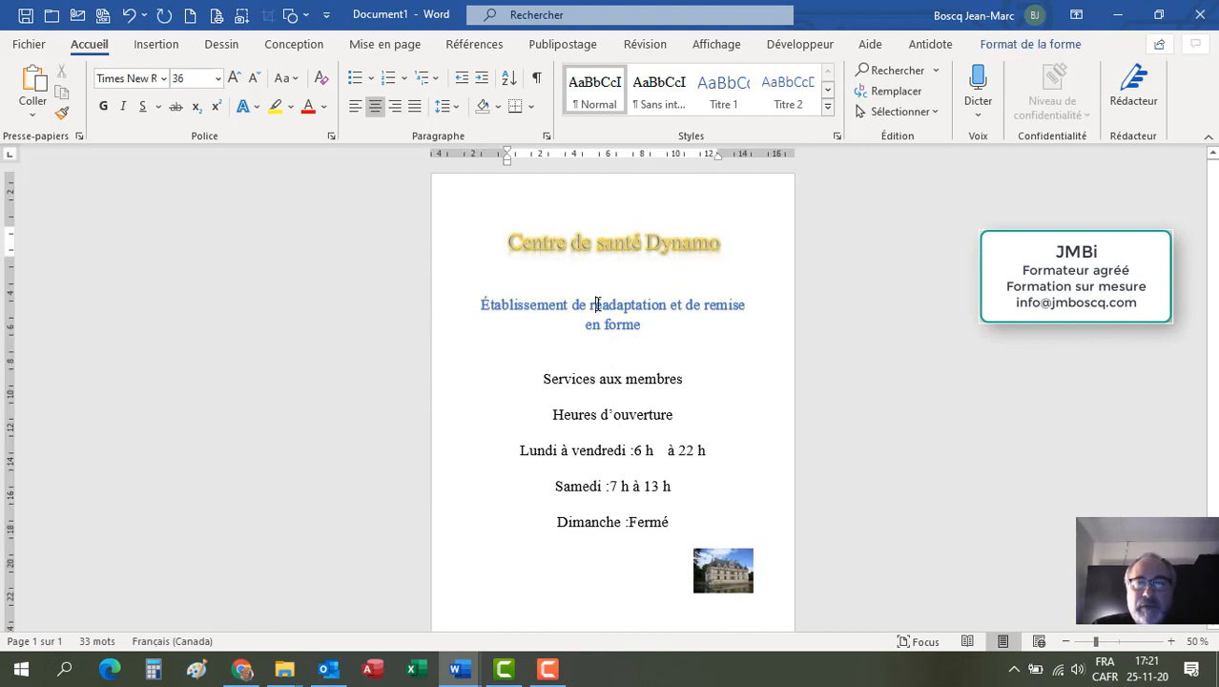
{"action": "left_click", "coordinate": [725, 578]}
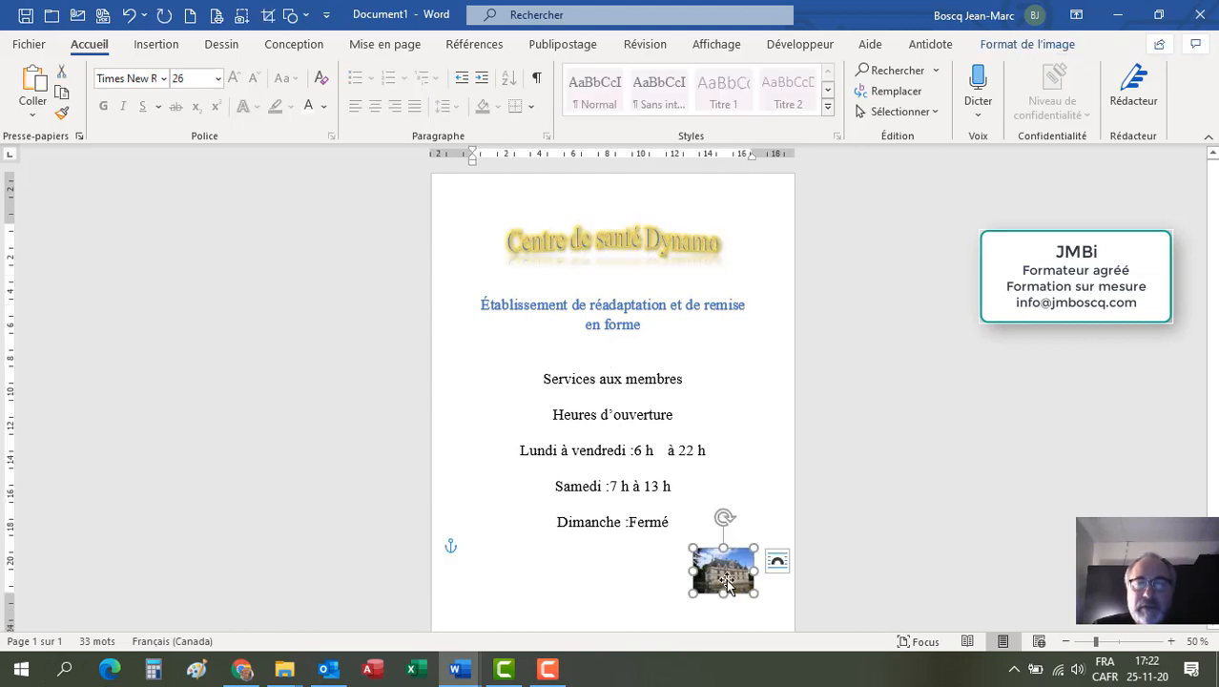
{"action": "left_click", "coordinate": [779, 561]}
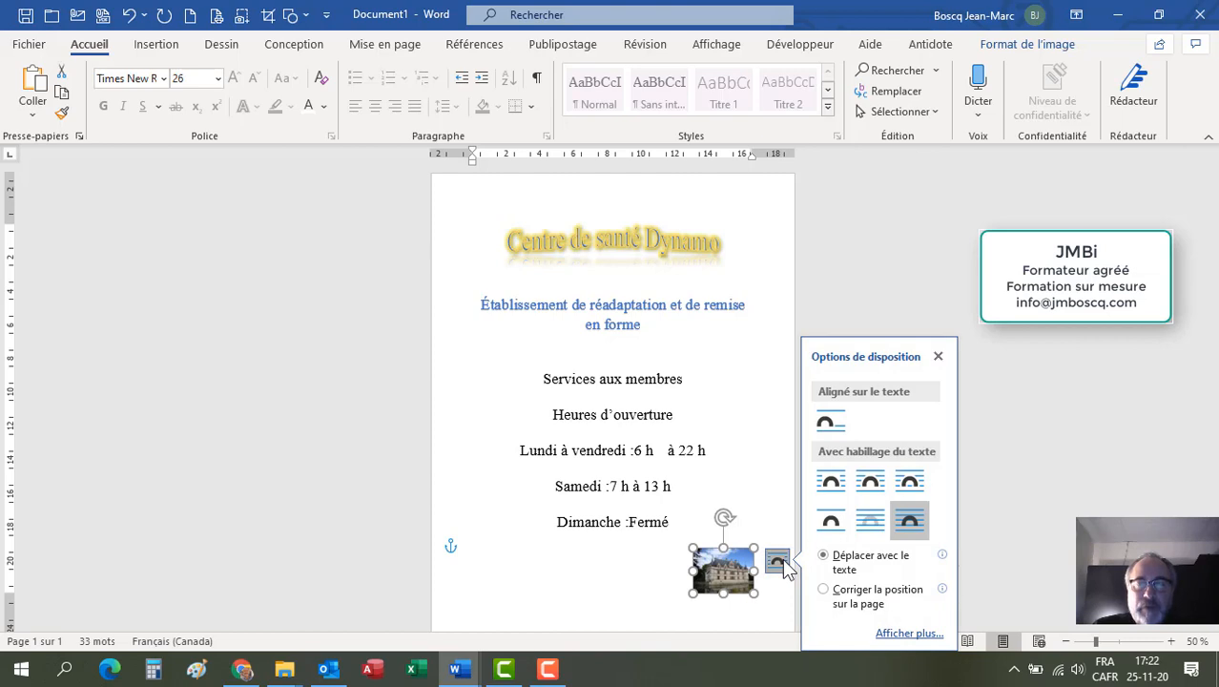
{"action": "left_click", "coordinate": [778, 562]}
{"action": "left_click", "coordinate": [643, 365]}
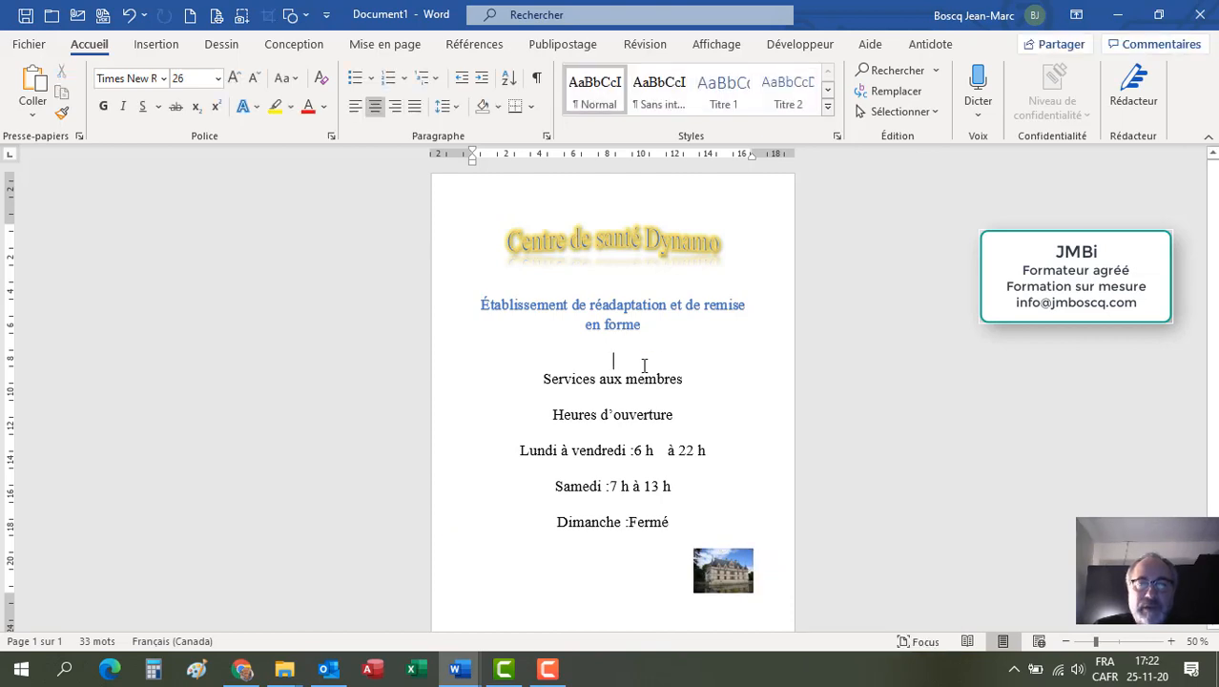